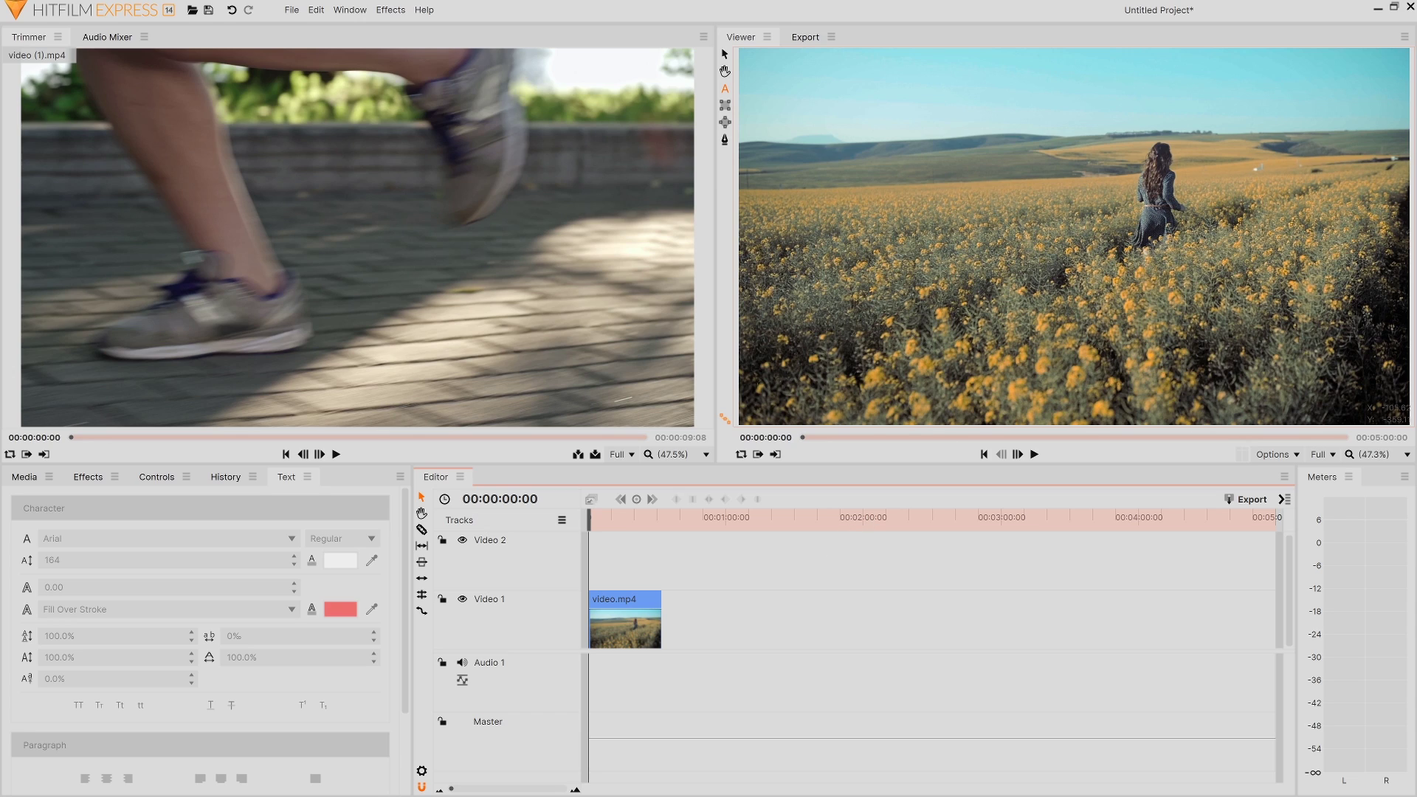
Step: Type a person's name as a new text layer over the field shot and centre-align it
{"action": "left_click", "coordinate": [1062, 229]}
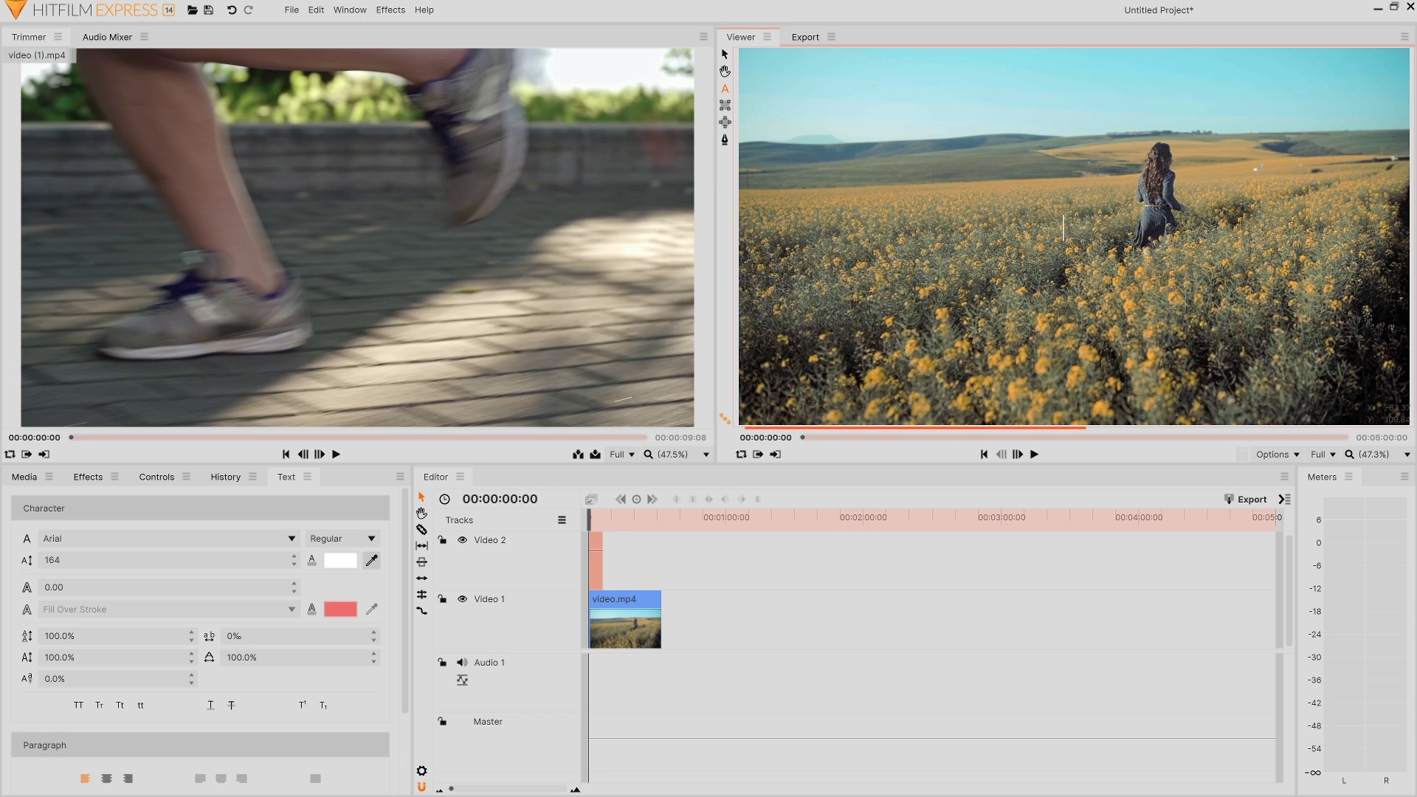
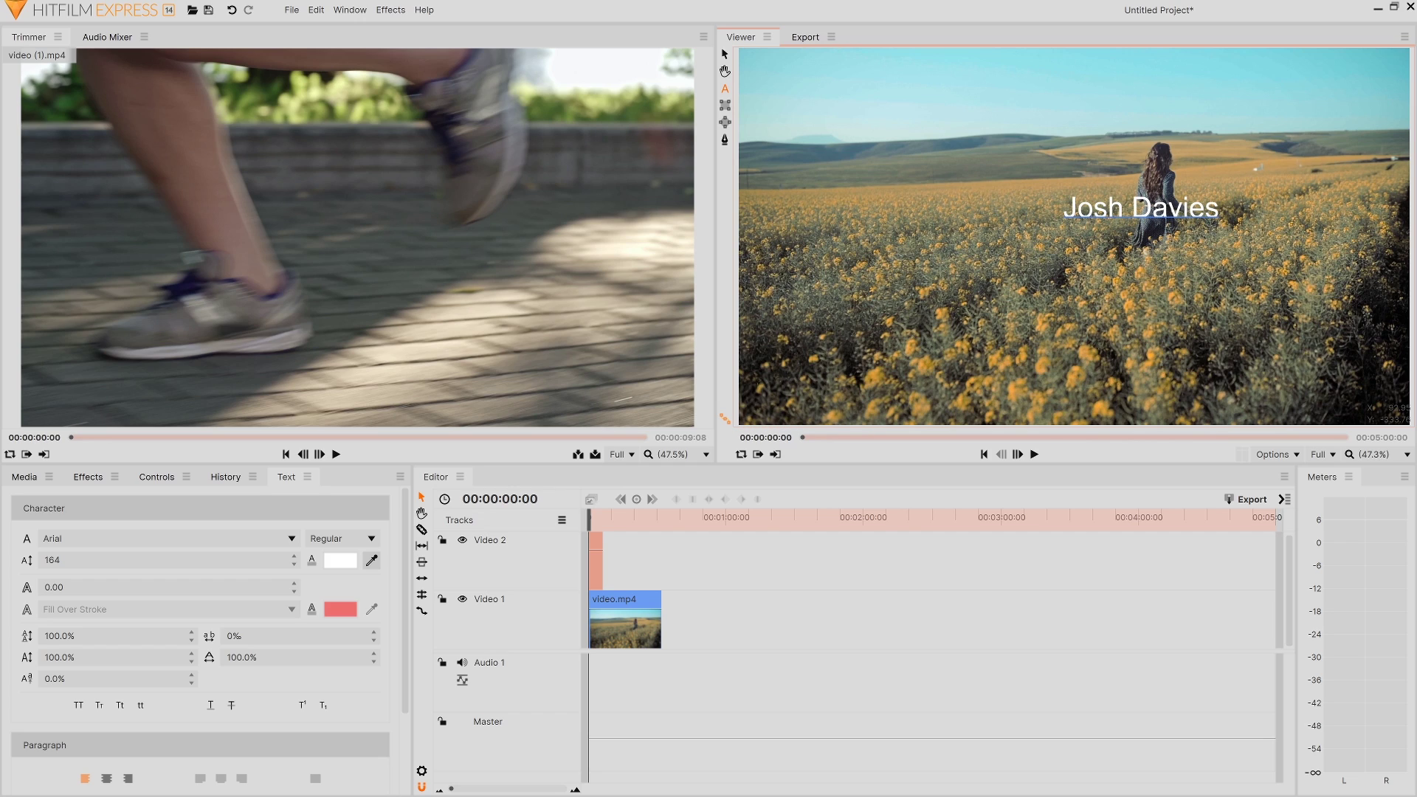
{"action": "left_click_drag", "start_coordinate": [1221, 208], "coordinate": [1058, 211]}
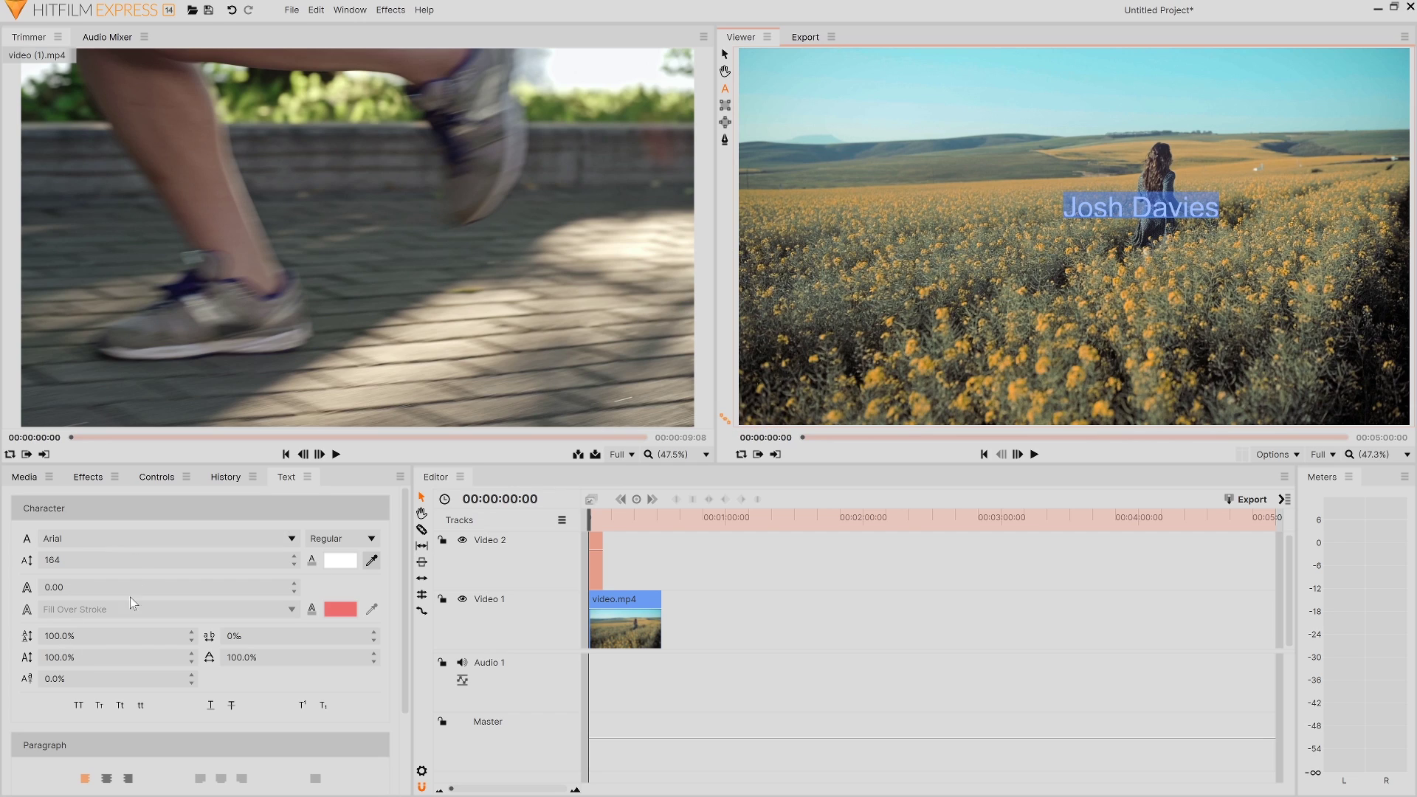
{"action": "left_click", "coordinate": [93, 782]}
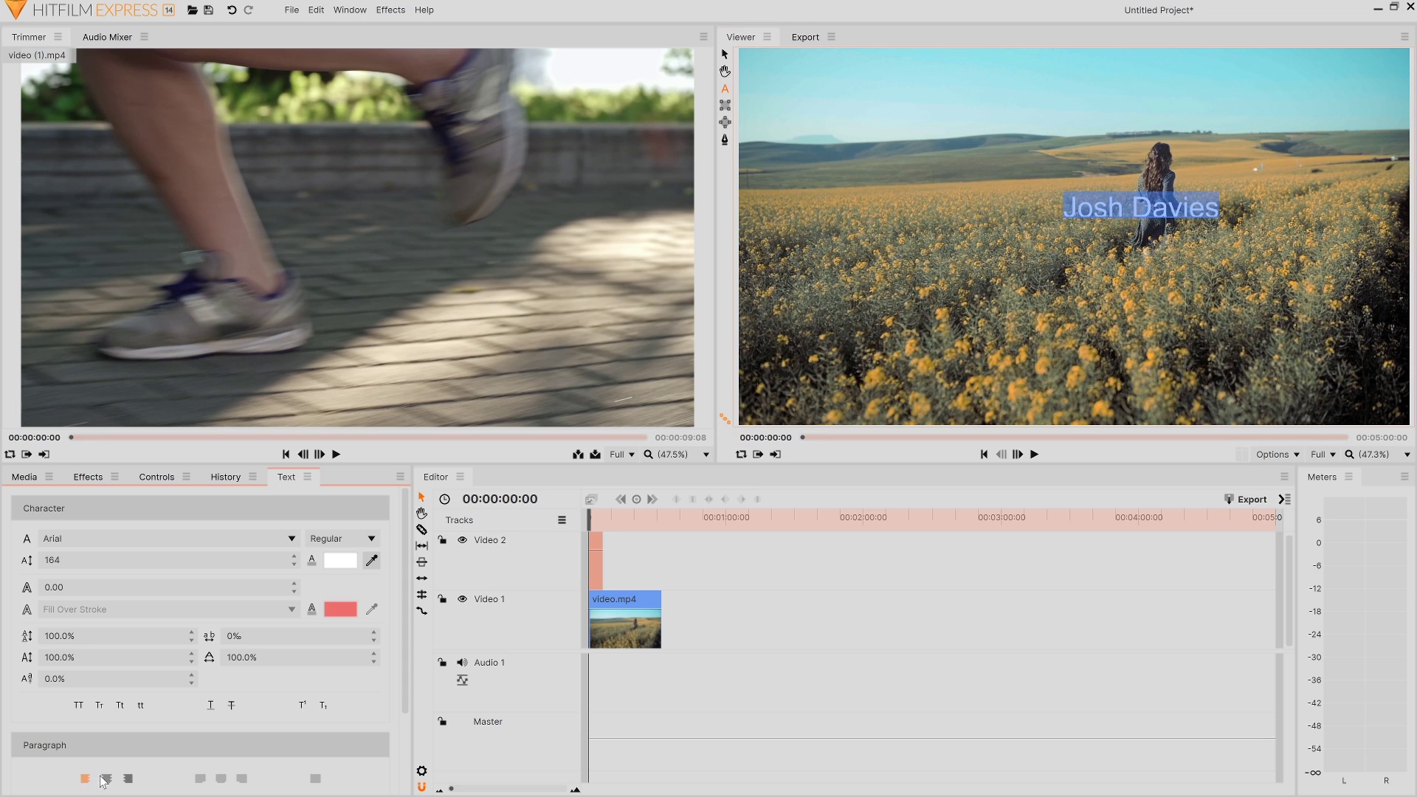
{"action": "left_click", "coordinate": [154, 480]}
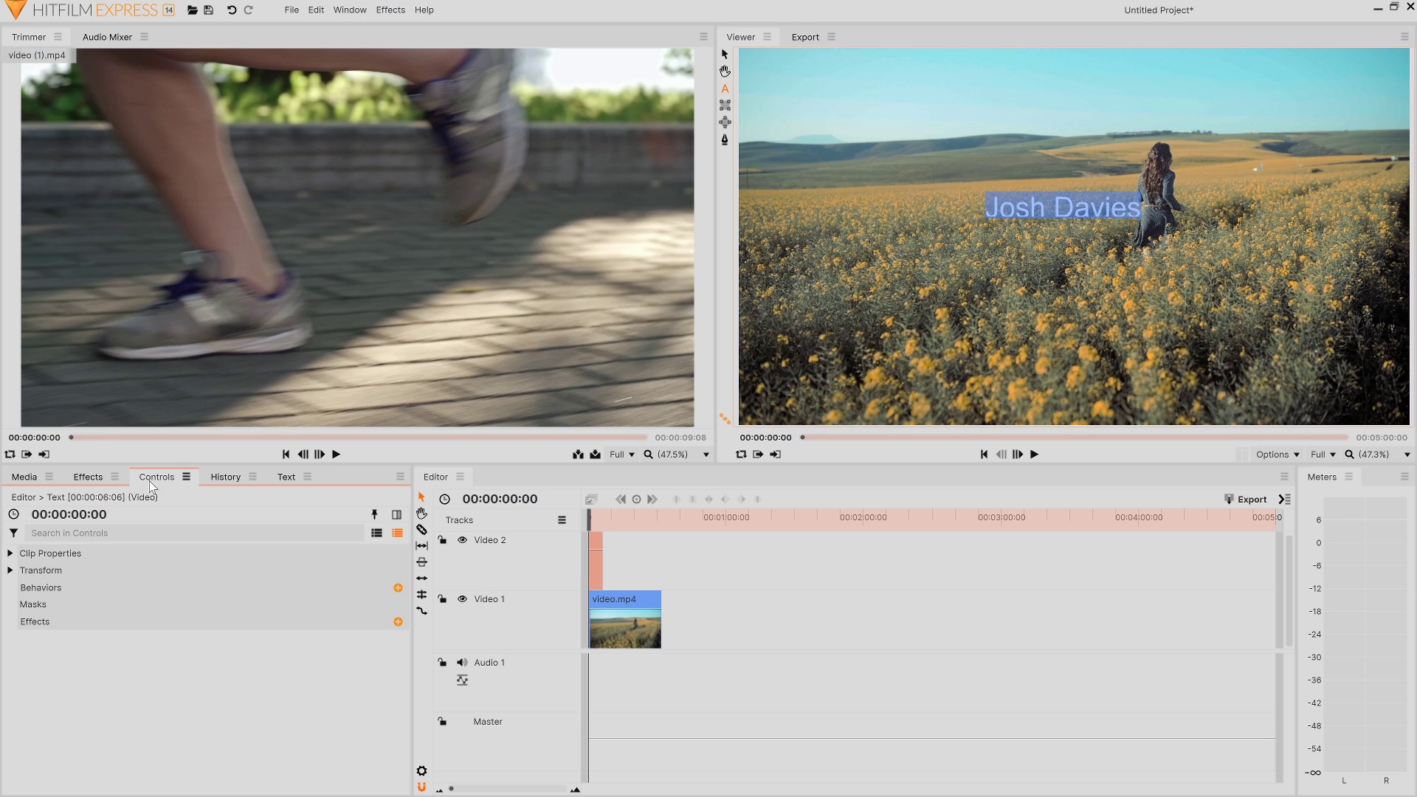
Step: Centre the name title by setting its Transform position to 0, 0
{"action": "left_click", "coordinate": [10, 571]}
{"action": "left_click", "coordinate": [362, 605]}
{"action": "type", "text": "0"}
{"action": "key", "text": "Return"}
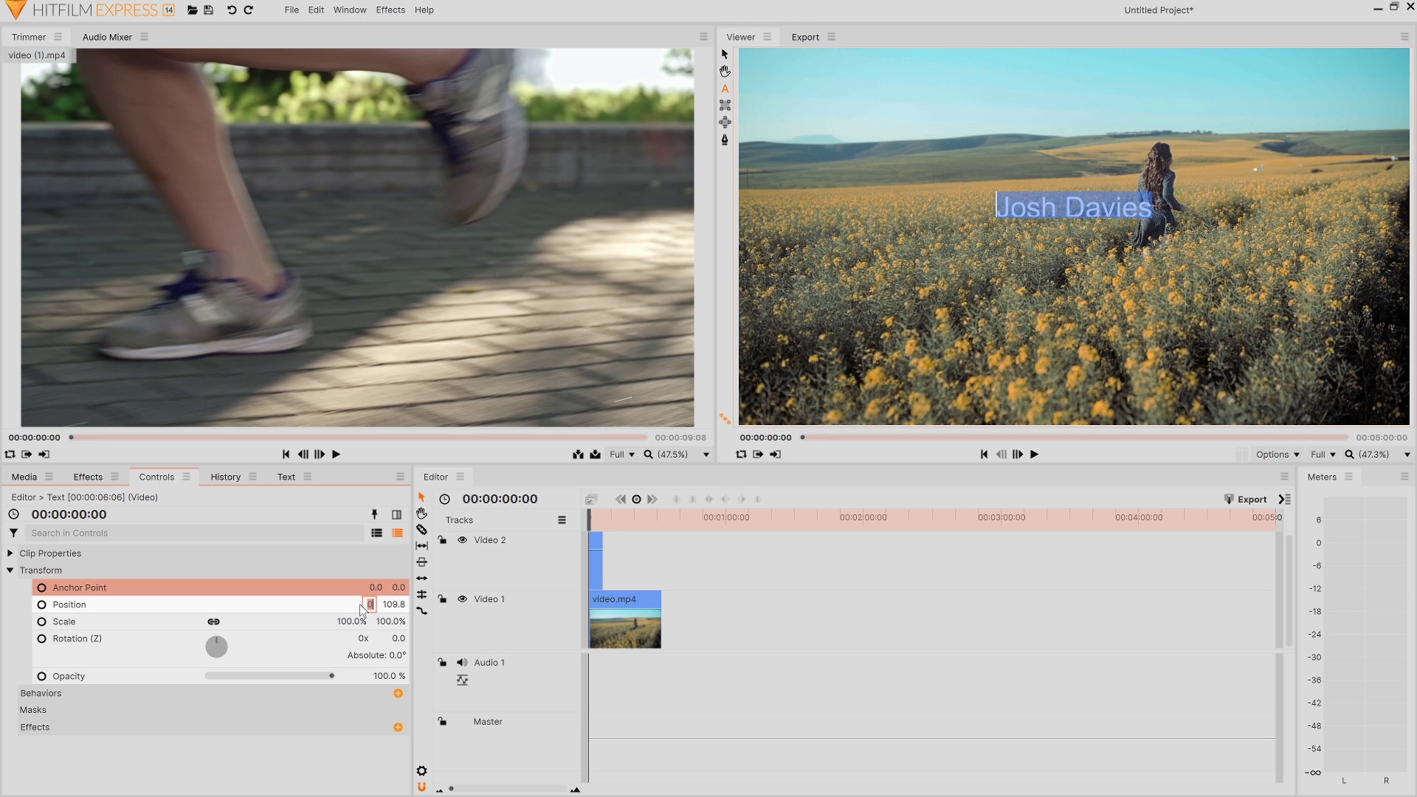
{"action": "key", "text": "Tab"}
{"action": "type", "text": "0"}
{"action": "key", "text": "Return"}
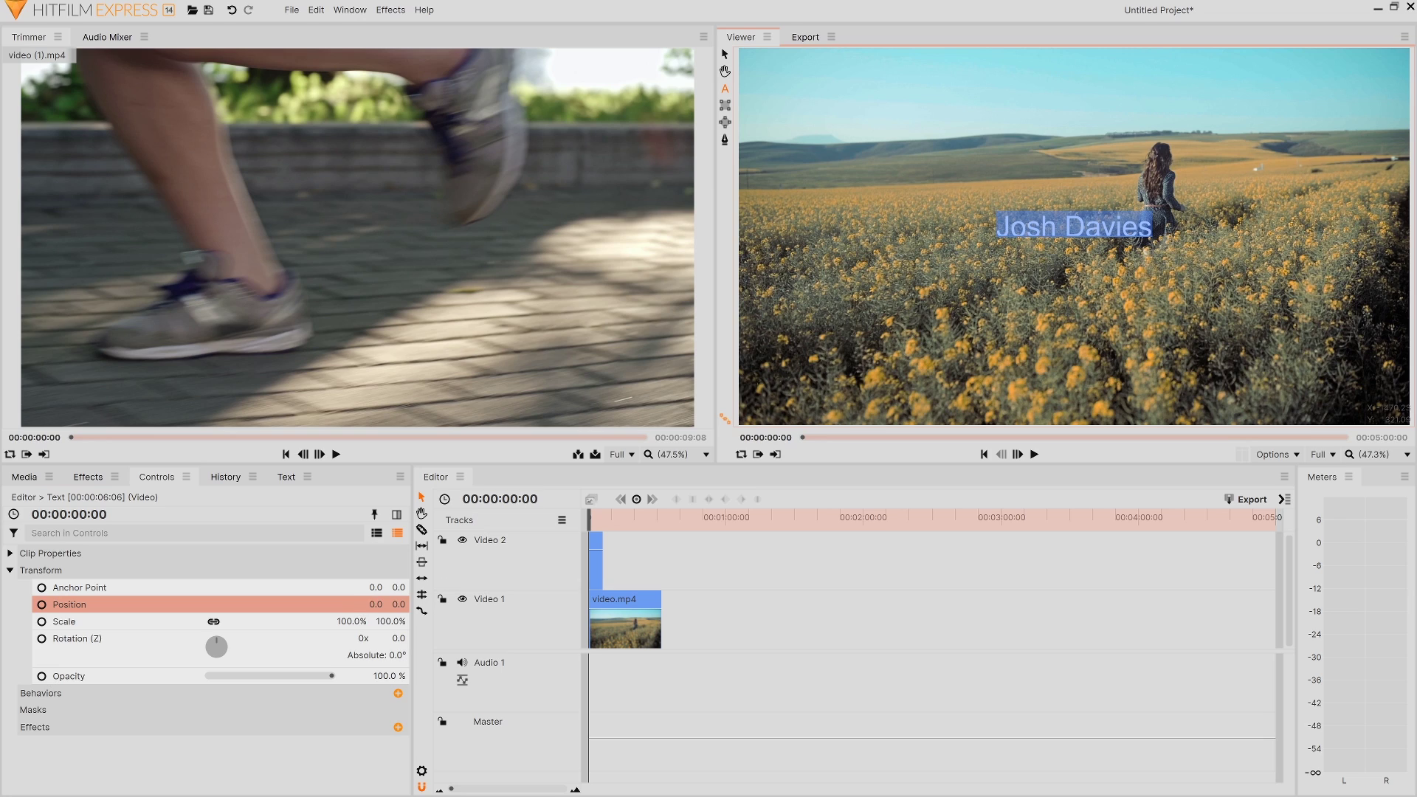
{"action": "key", "text": "v"}
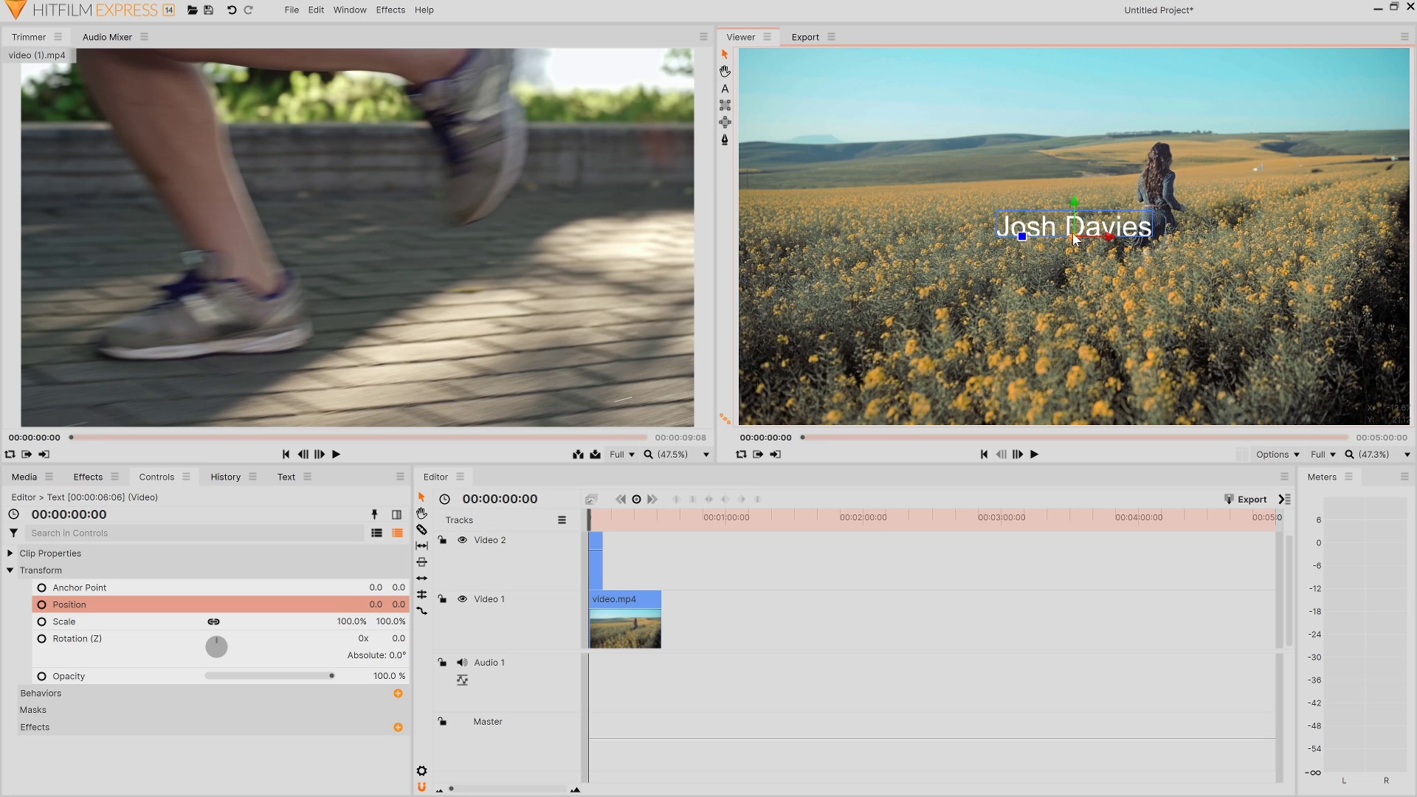
Step: Add 'and' plus a pasted second name as new lines, then draw a large new text box
{"action": "left_click", "coordinate": [726, 90]}
{"action": "key", "text": "Return"}
{"action": "type", "text": "and"}
{"action": "key", "text": "Return"}
{"action": "type", "text": "Albus Percival Wulfric Brian Dumbledore"}
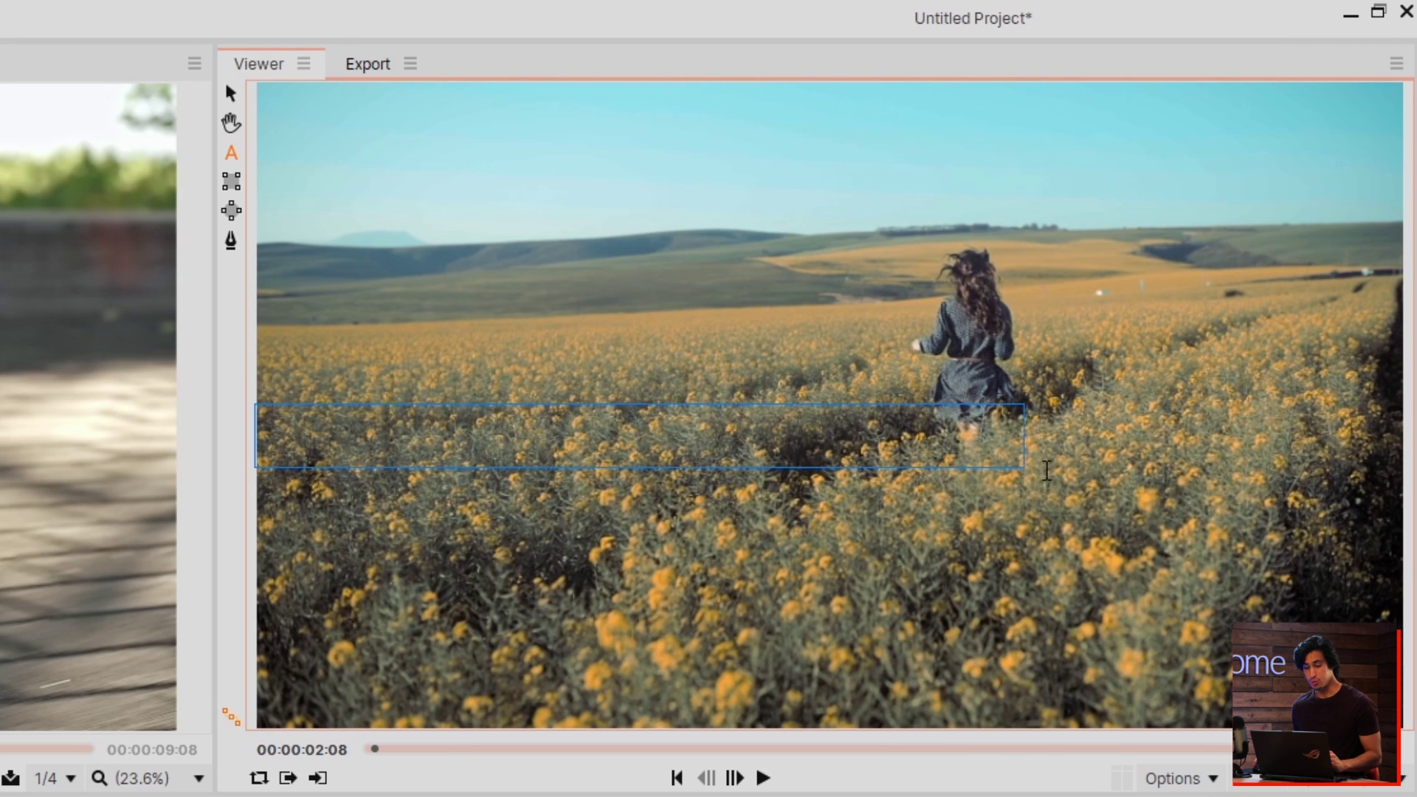
{"action": "left_click_drag", "start_coordinate": [740, 236], "coordinate": [1408, 359]}
{"action": "left_click_drag", "start_coordinate": [1400, 607], "coordinate": [1404, 630]}
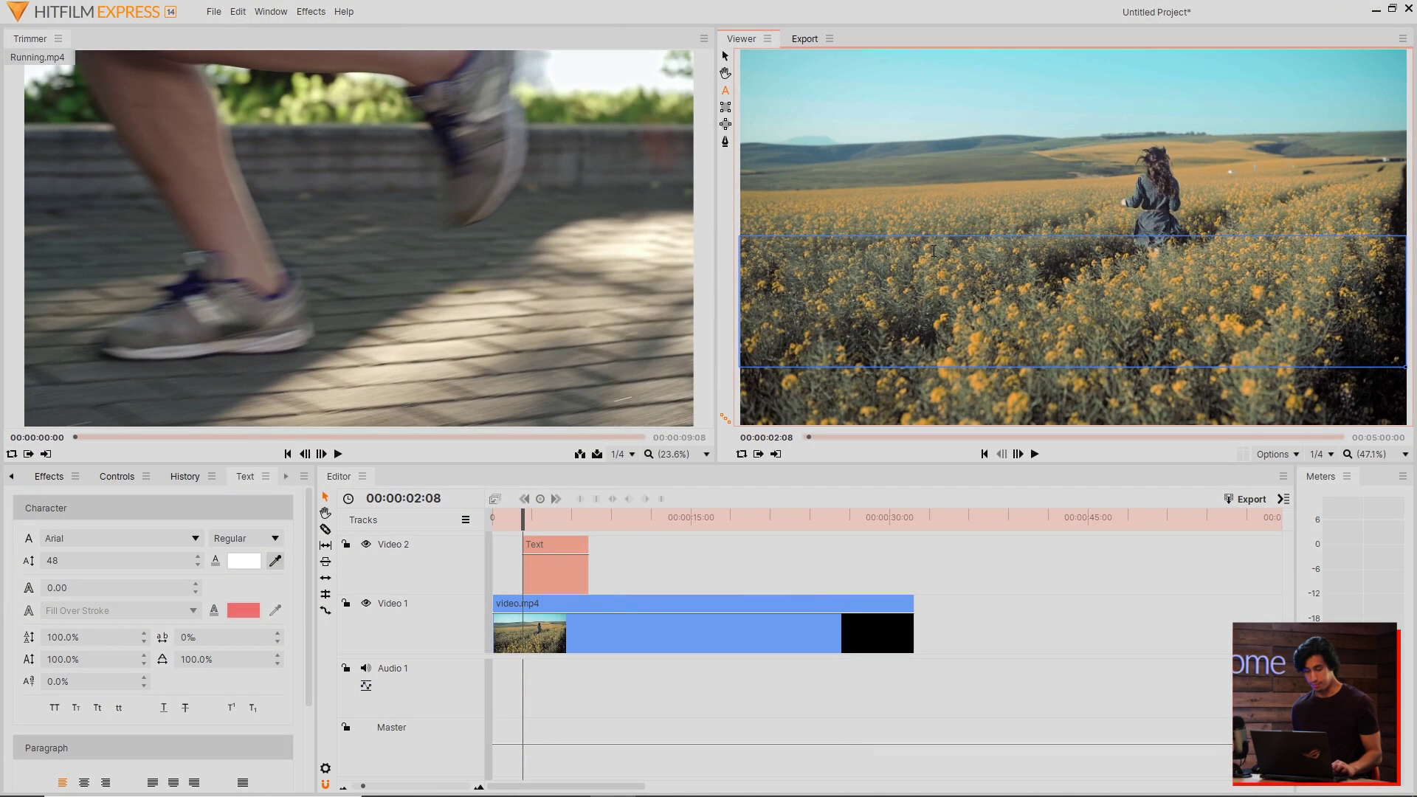
Step: Paste the FitnessGram Pacer Test sentence, narrow the box so it wraps, and move it lower
{"action": "type", "text": "The FitnessGram Pacer Test is a multistage aerobic capacity test that progressively gets more difficult as it continues."}
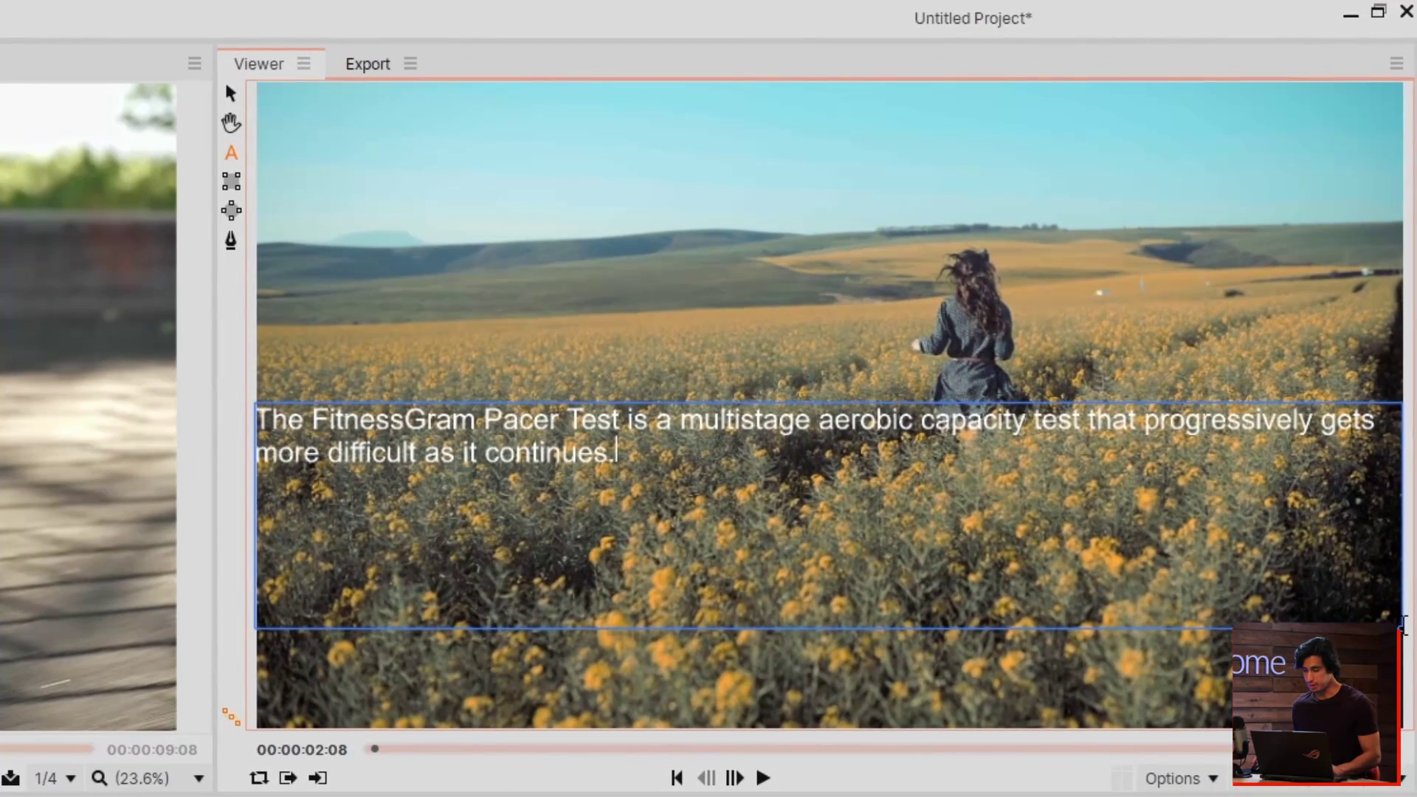
{"action": "left_click_drag", "start_coordinate": [1400, 629], "coordinate": [1040, 658]}
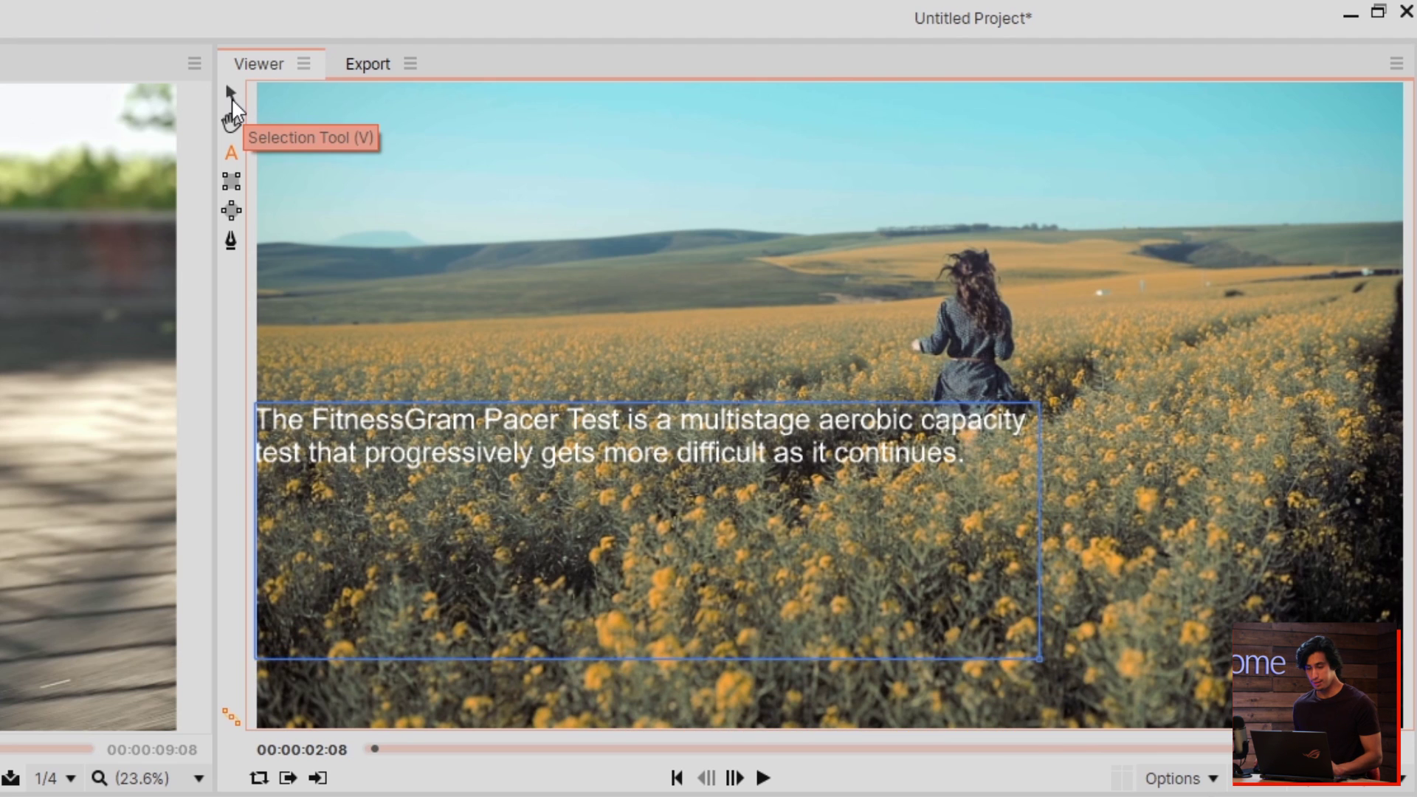
{"action": "left_click", "coordinate": [230, 94]}
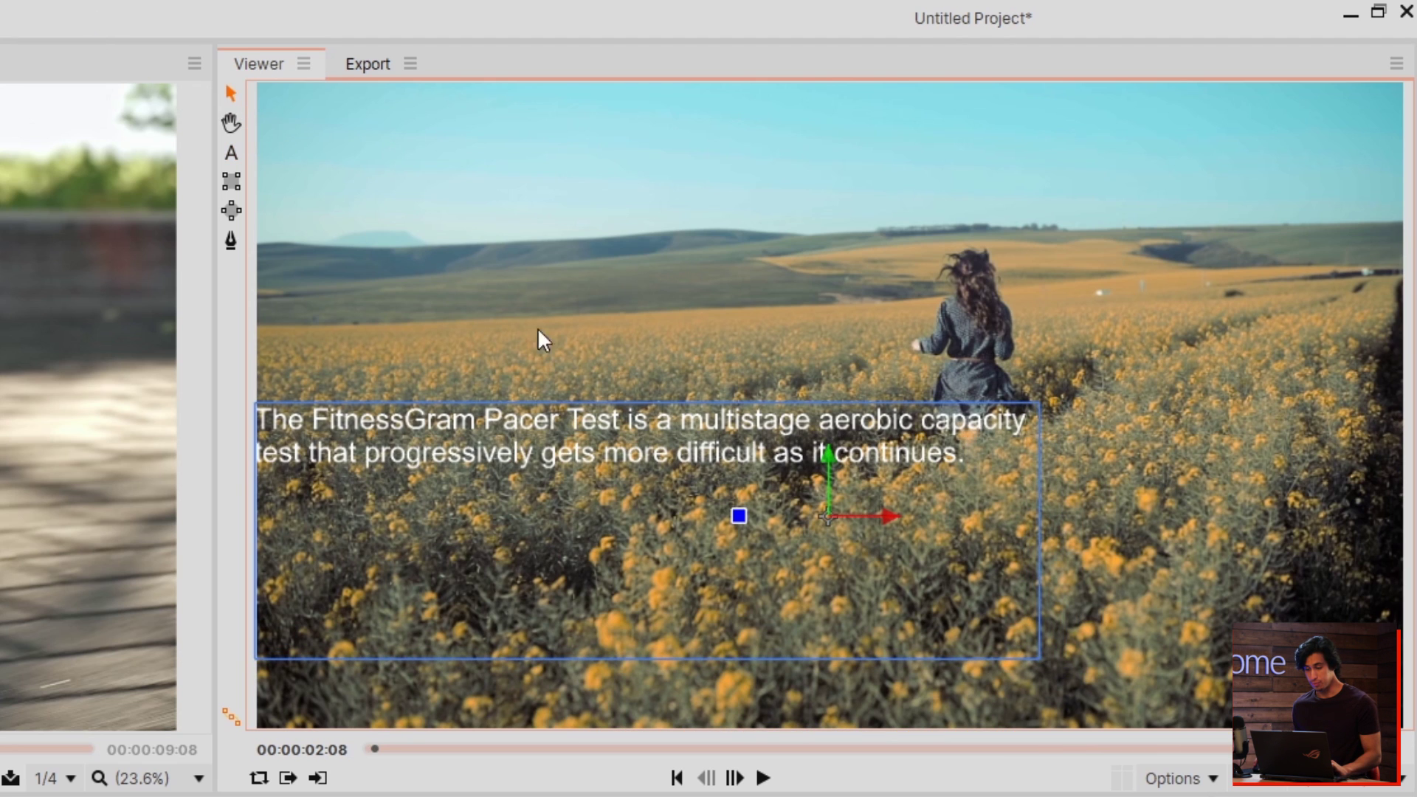
{"action": "left_click_drag", "start_coordinate": [821, 499], "coordinate": [885, 559]}
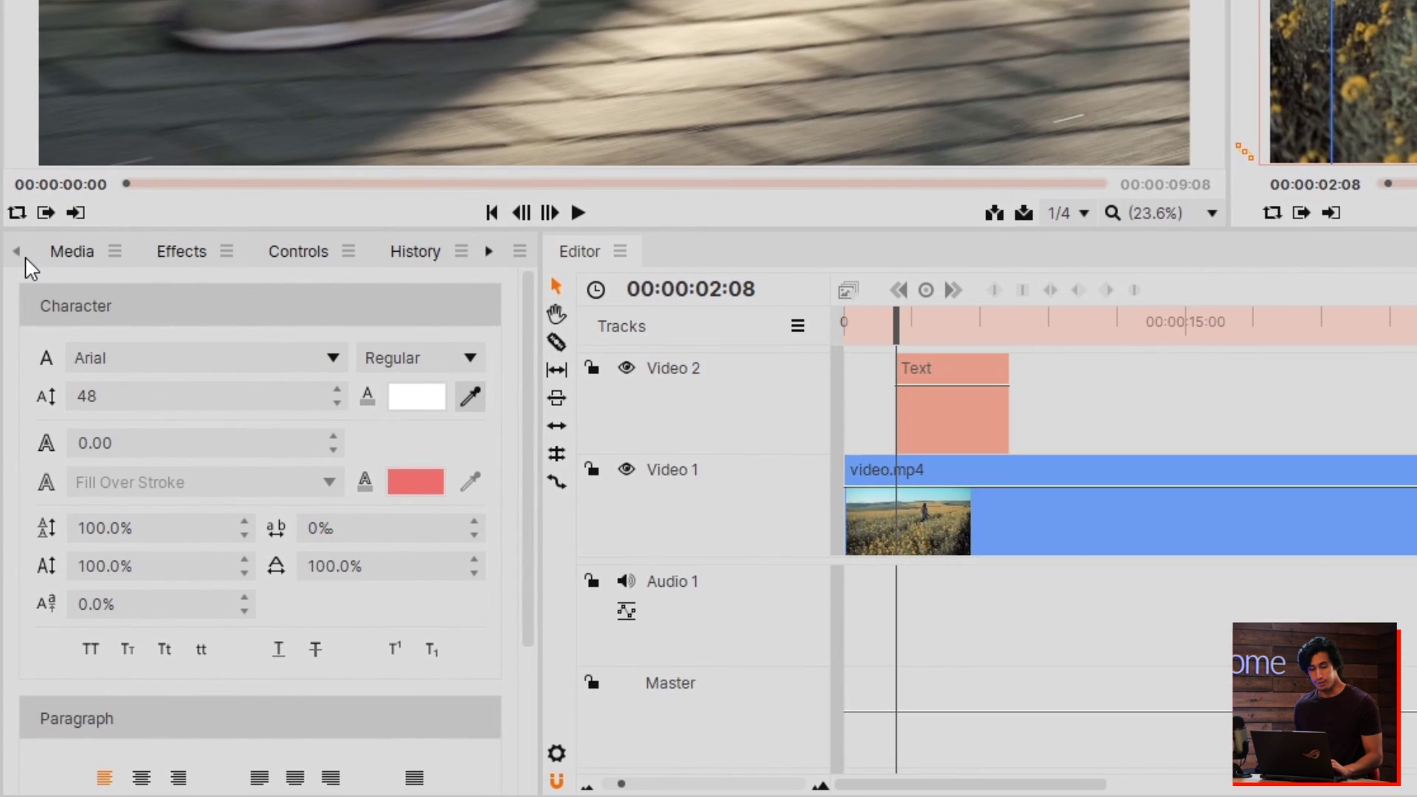
{"action": "left_click", "coordinate": [76, 254]}
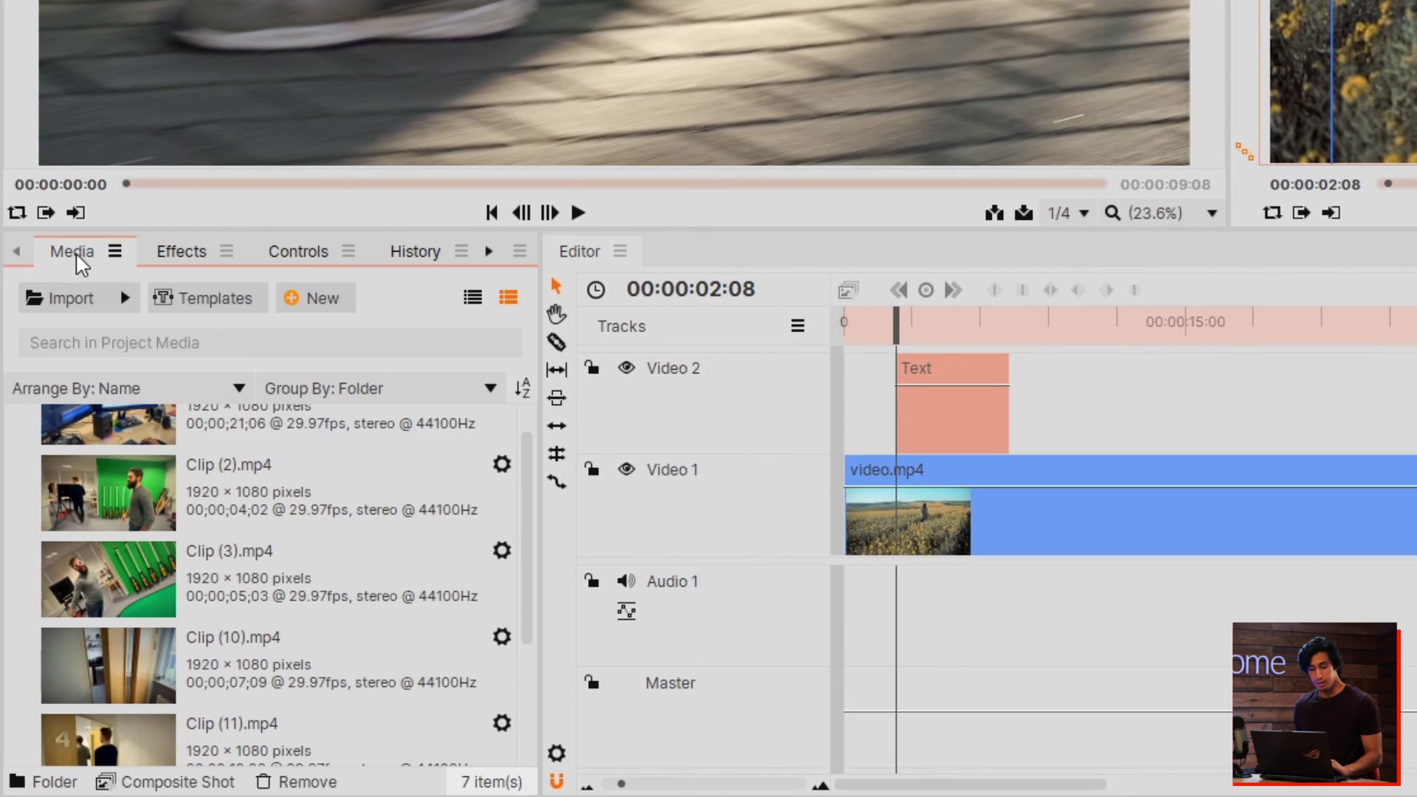
{"action": "left_click", "coordinate": [489, 253]}
{"action": "left_click", "coordinate": [418, 253]}
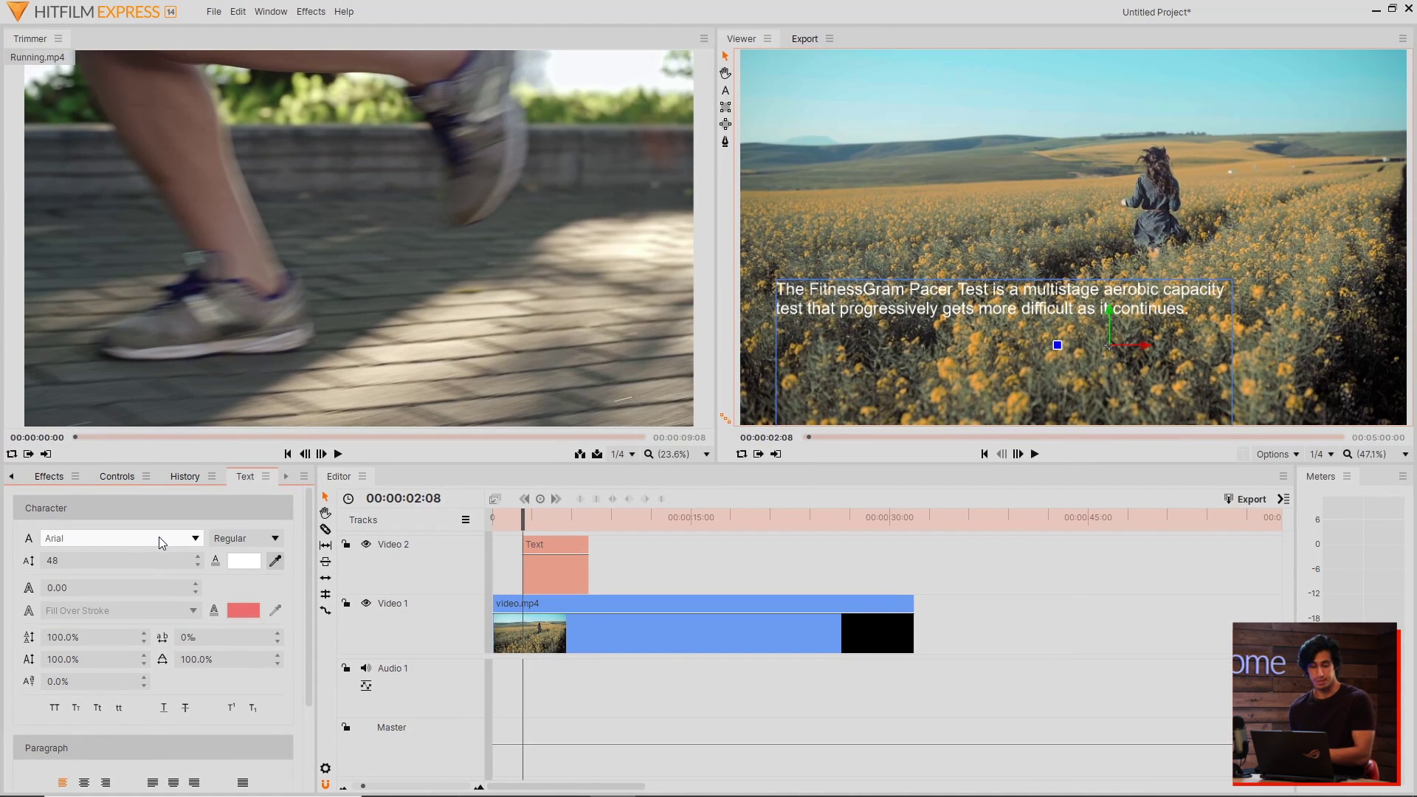
Step: Set the sentence in Lato at size 88 and nudge it slightly up and left
{"action": "left_click", "coordinate": [158, 537]}
{"action": "scroll", "coordinate": [165, 445], "scroll_direction": "down", "scroll_amount": 1}
{"action": "scroll", "coordinate": [148, 424], "scroll_direction": "up", "scroll_amount": 1}
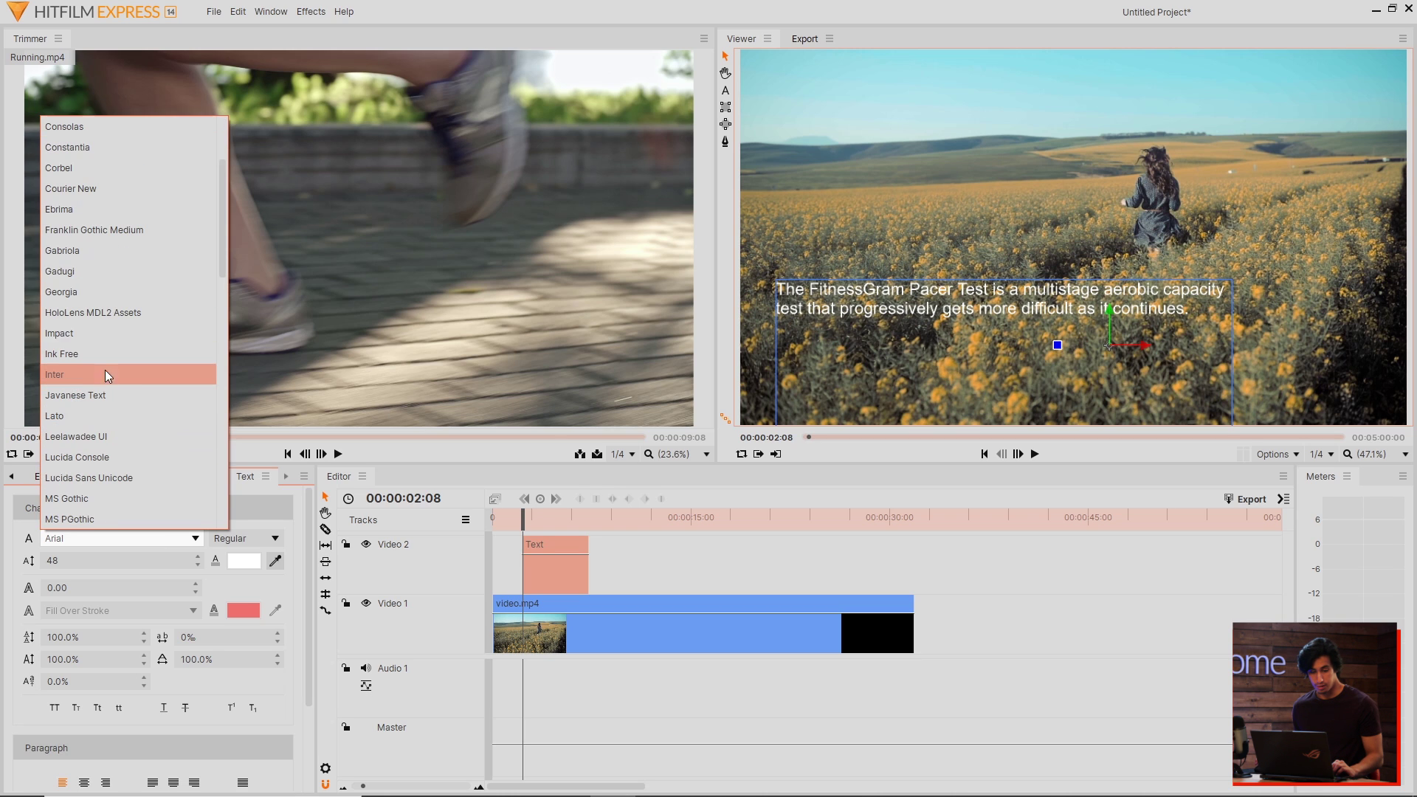
{"action": "left_click", "coordinate": [84, 418]}
{"action": "left_click_drag", "start_coordinate": [57, 567], "coordinate": [86, 567]}
{"action": "mouse_move", "coordinate": [1114, 352]}
{"action": "left_mouse_down"}
{"action": "mouse_move", "coordinate": [1097, 290]}
{"action": "mouse_move", "coordinate": [1100, 332]}
{"action": "left_mouse_up"}
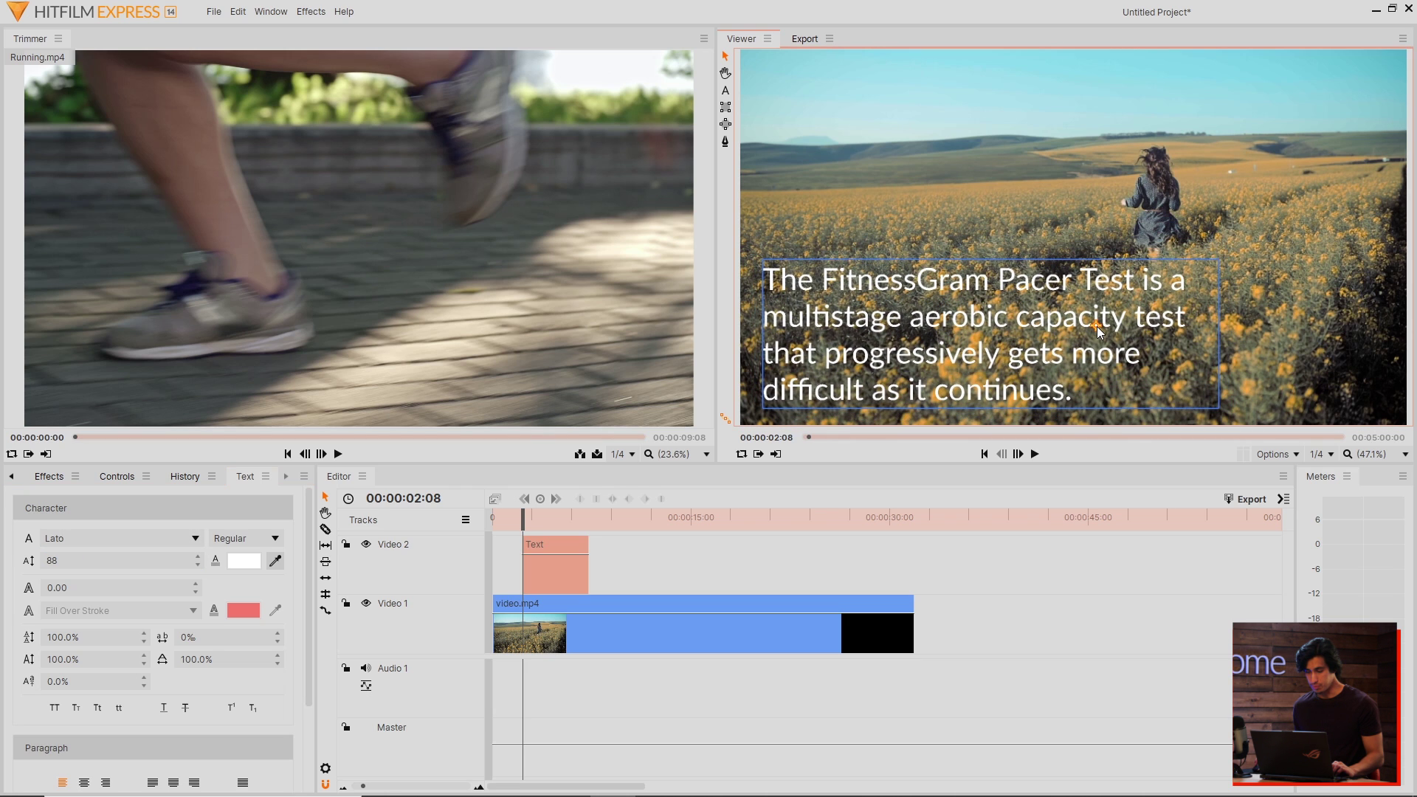
{"action": "left_click", "coordinate": [246, 538]}
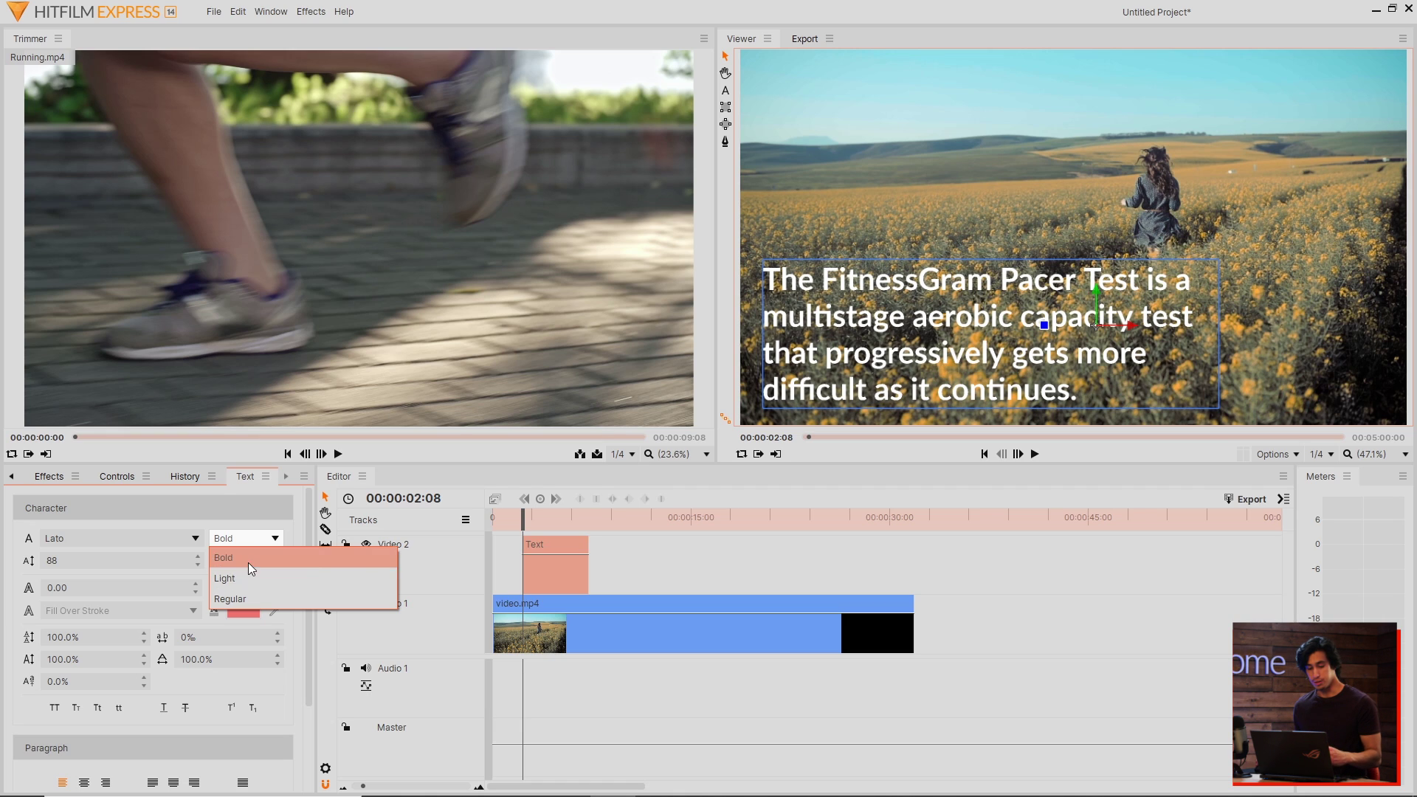
Step: Make the sentence Bold with a blue 2.85 outline stroke and move it near the top
{"action": "left_click", "coordinate": [250, 580]}
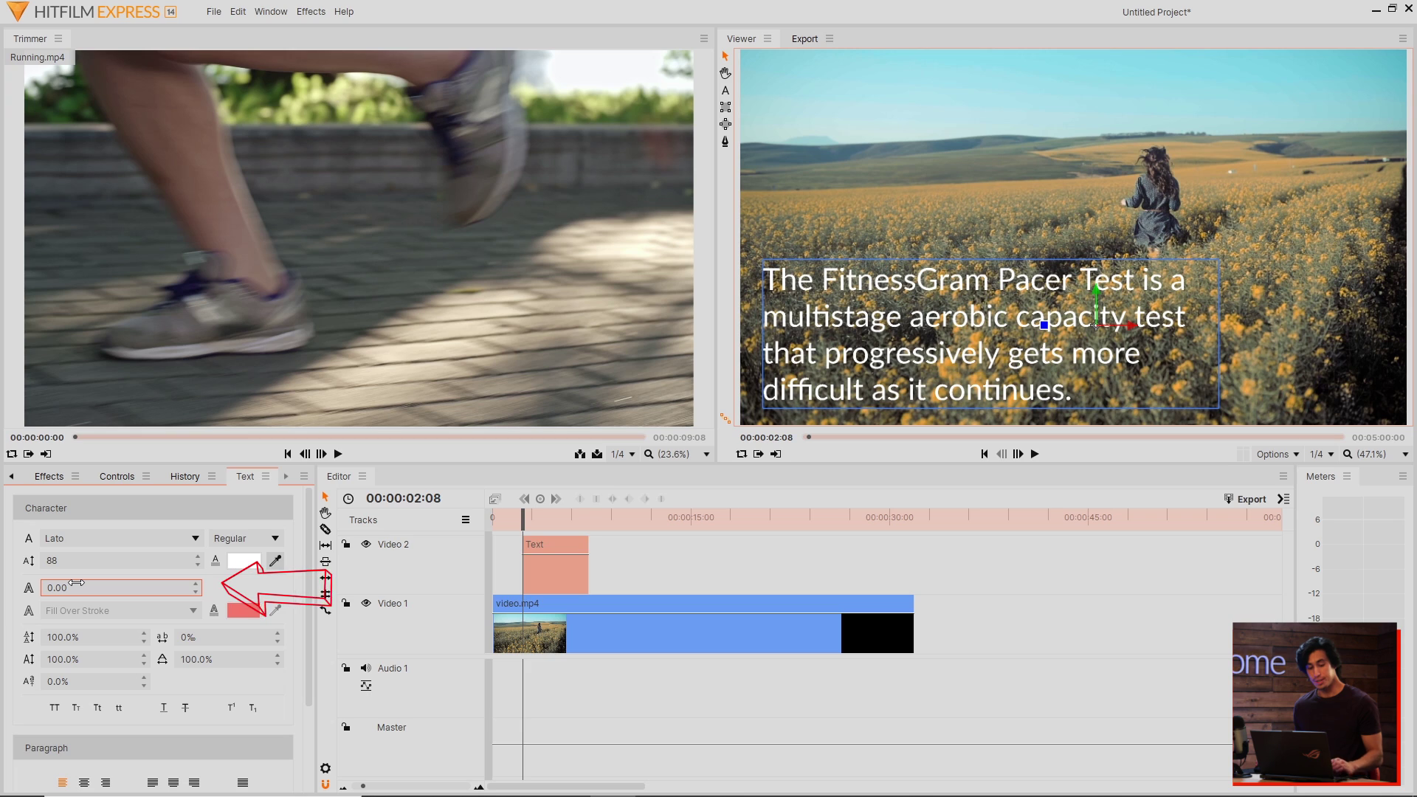
{"action": "left_click_drag", "start_coordinate": [77, 583], "coordinate": [102, 583]}
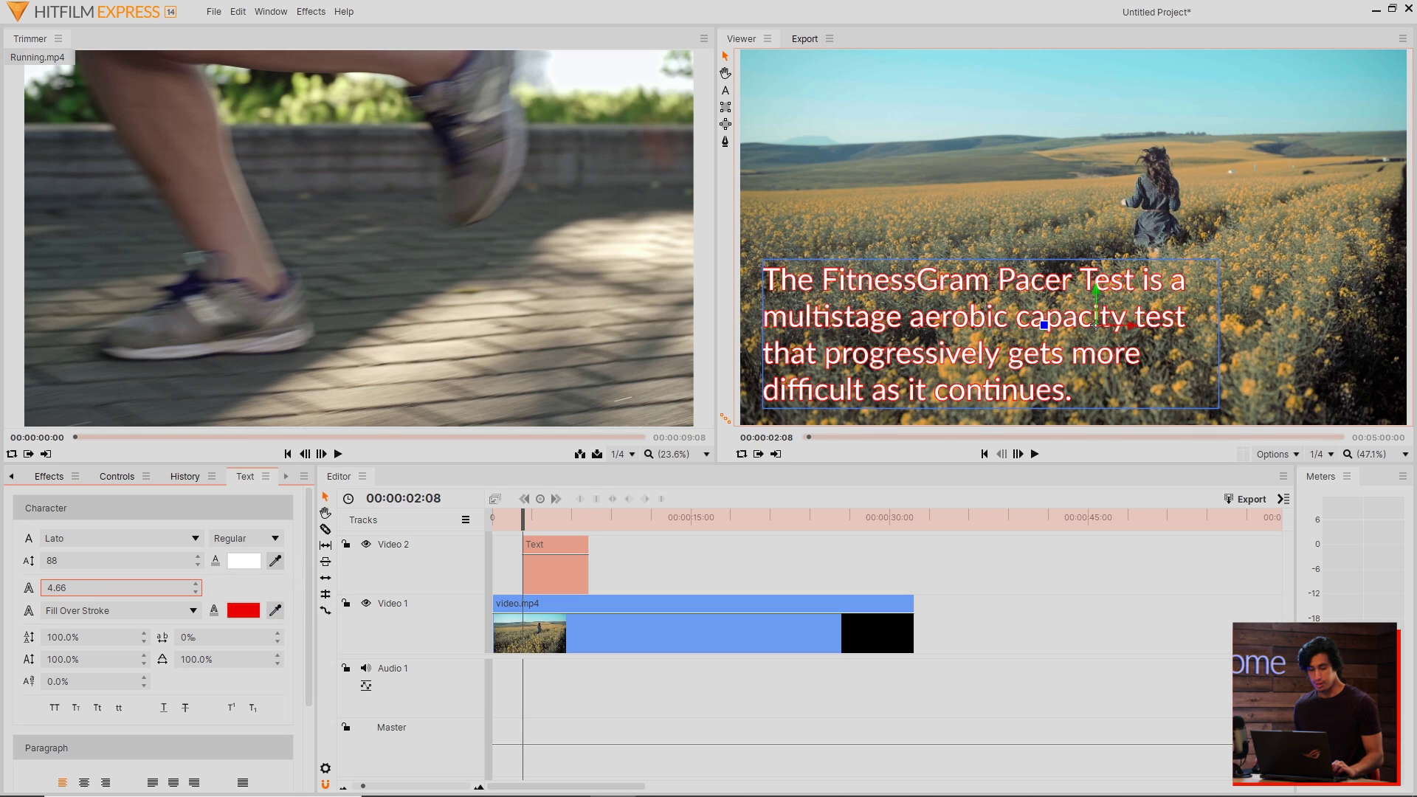
{"action": "left_click", "coordinate": [249, 616]}
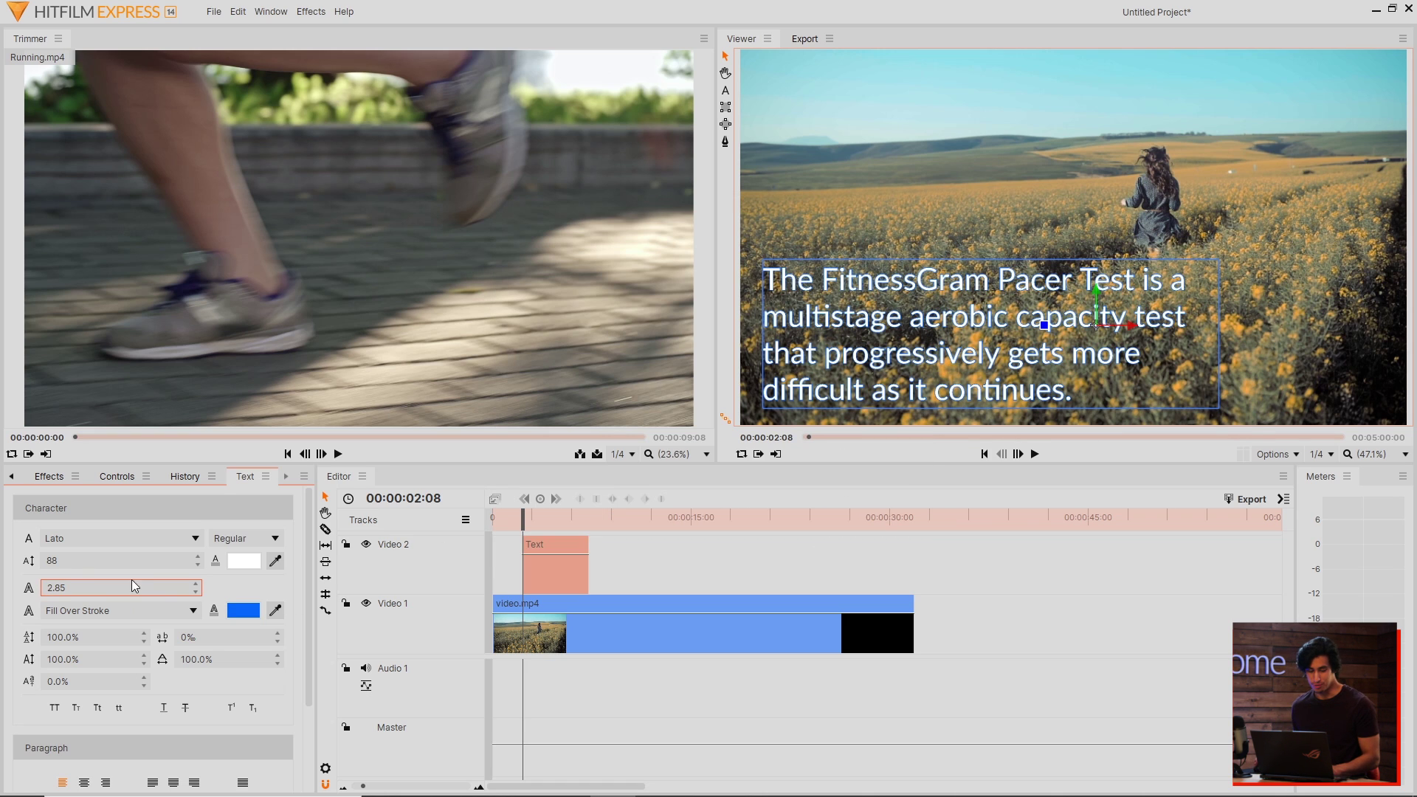
{"action": "left_click_drag", "start_coordinate": [1045, 317], "coordinate": [1051, 188]}
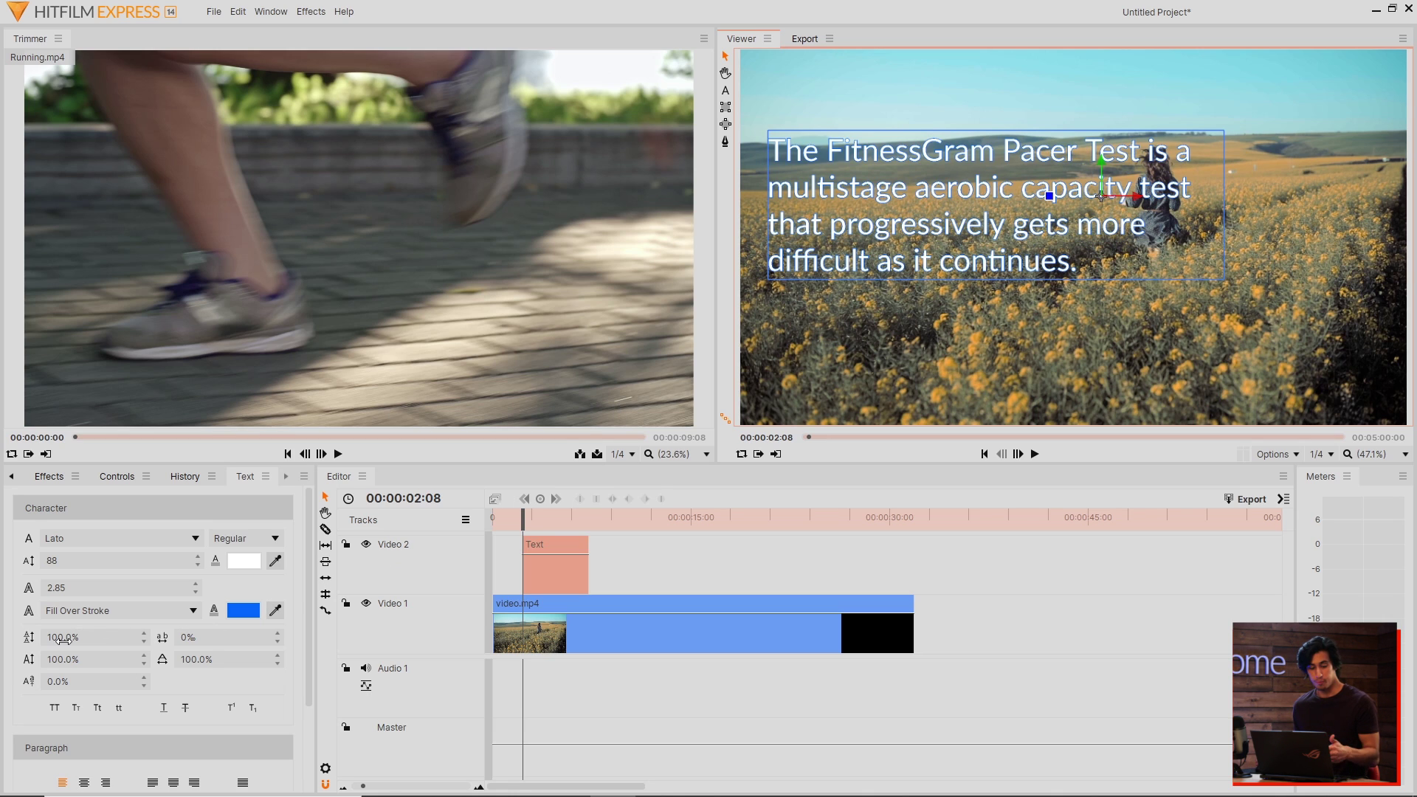
Step: Set the sentence to Title Case with 150% line spacing and 10% tracking
{"action": "mouse_move", "coordinate": [64, 641]}
{"action": "left_mouse_down"}
{"action": "mouse_move", "coordinate": [77, 641]}
{"action": "mouse_move", "coordinate": [65, 641]}
{"action": "left_mouse_up"}
{"action": "left_click_drag", "start_coordinate": [185, 641], "coordinate": [213, 659]}
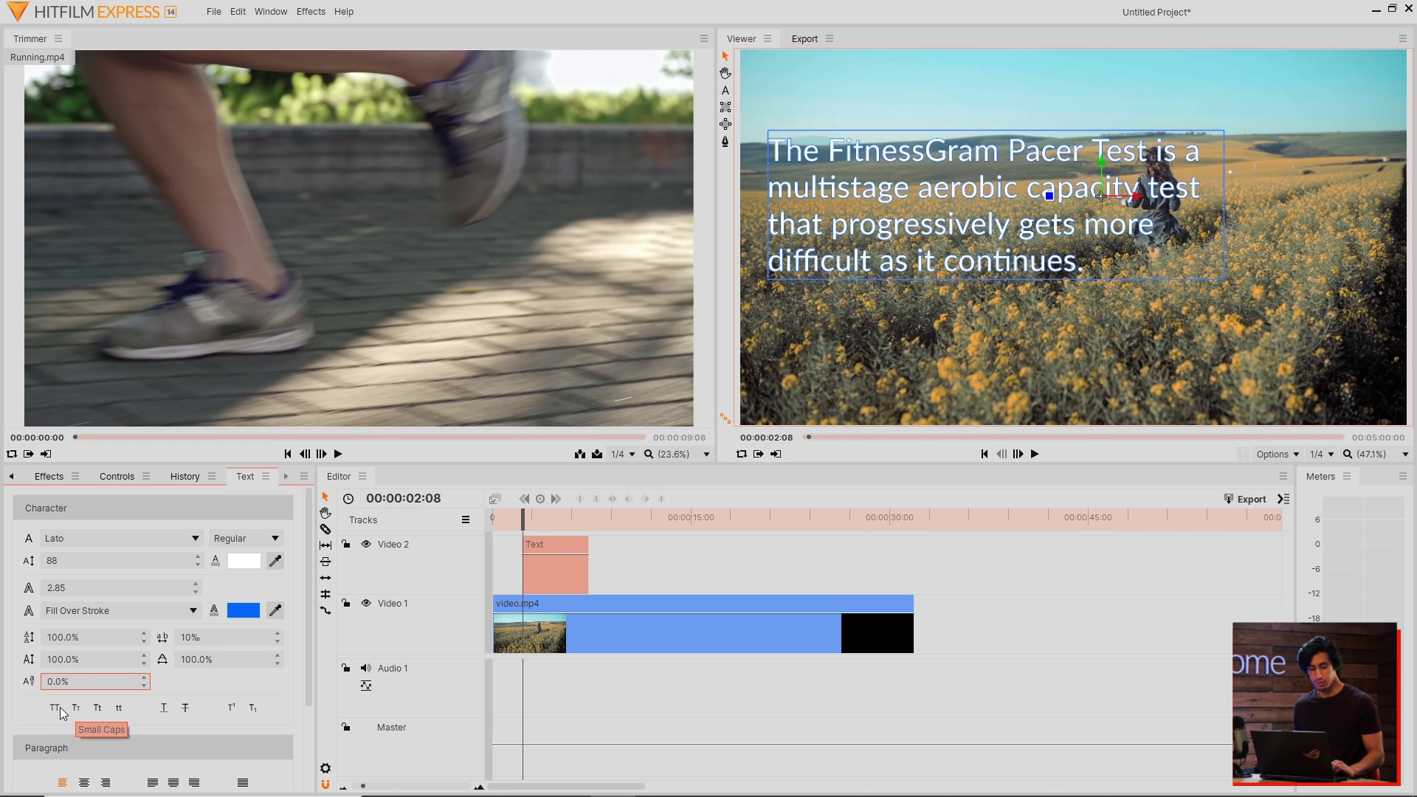
{"action": "left_click", "coordinate": [59, 710]}
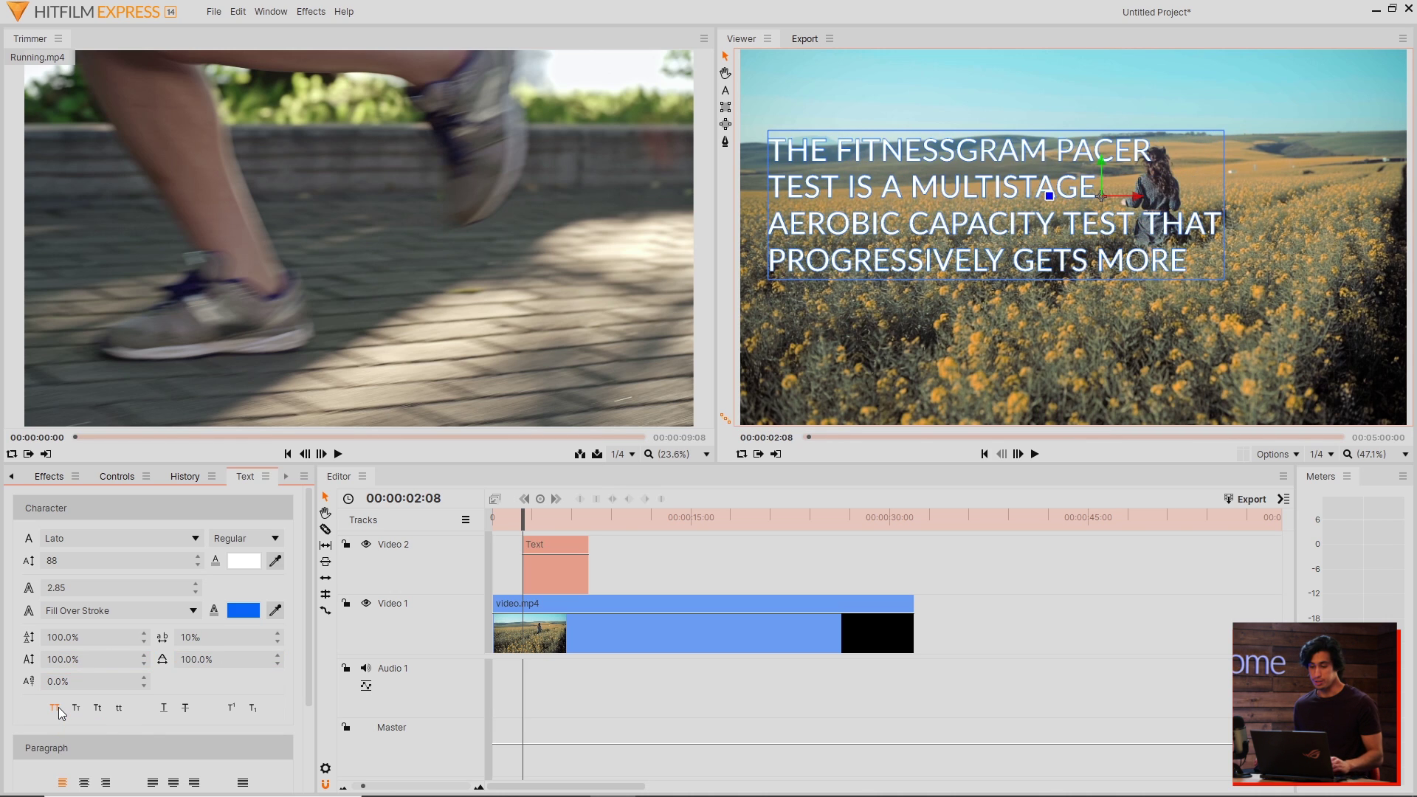
{"action": "left_click", "coordinate": [97, 710]}
{"action": "left_click", "coordinate": [120, 711]}
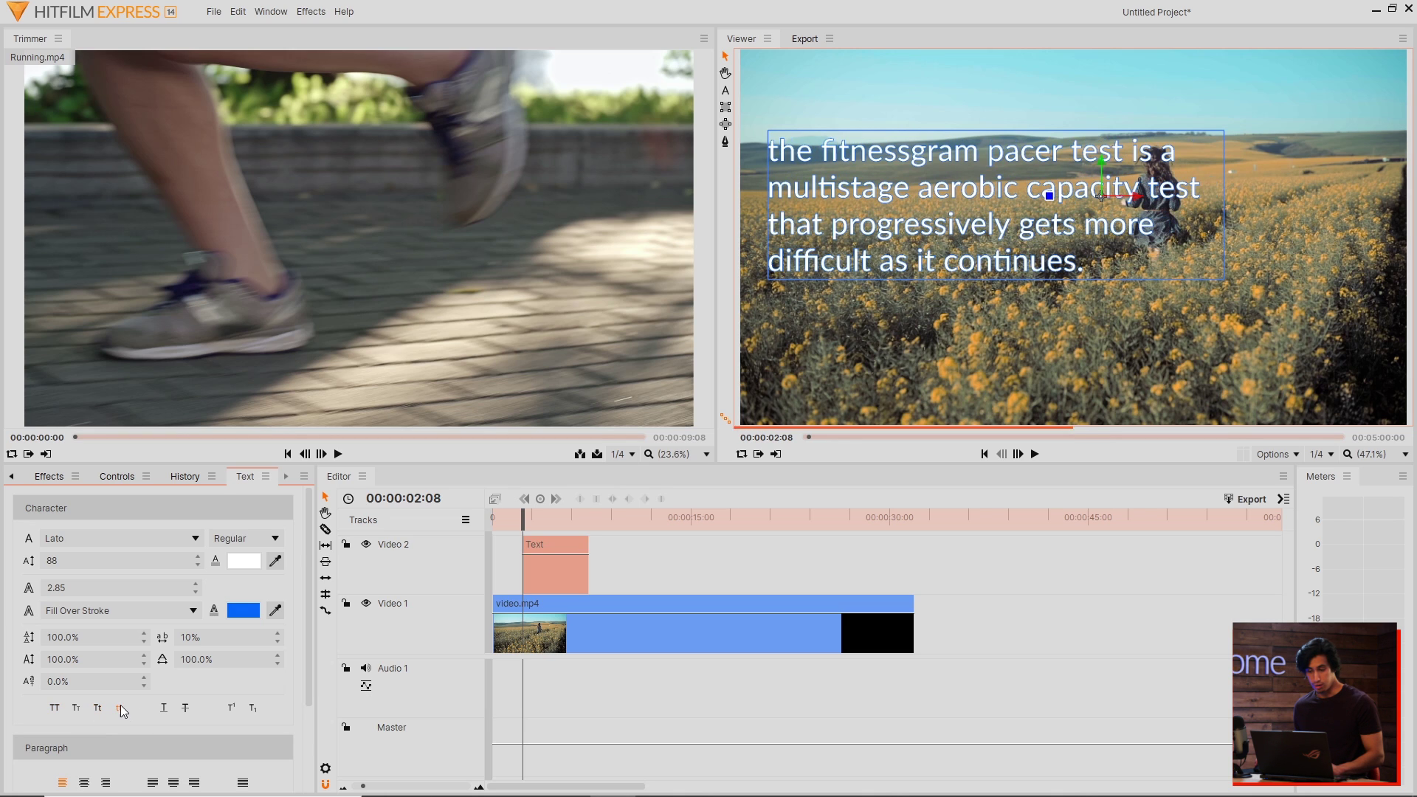
{"action": "left_click", "coordinate": [98, 711]}
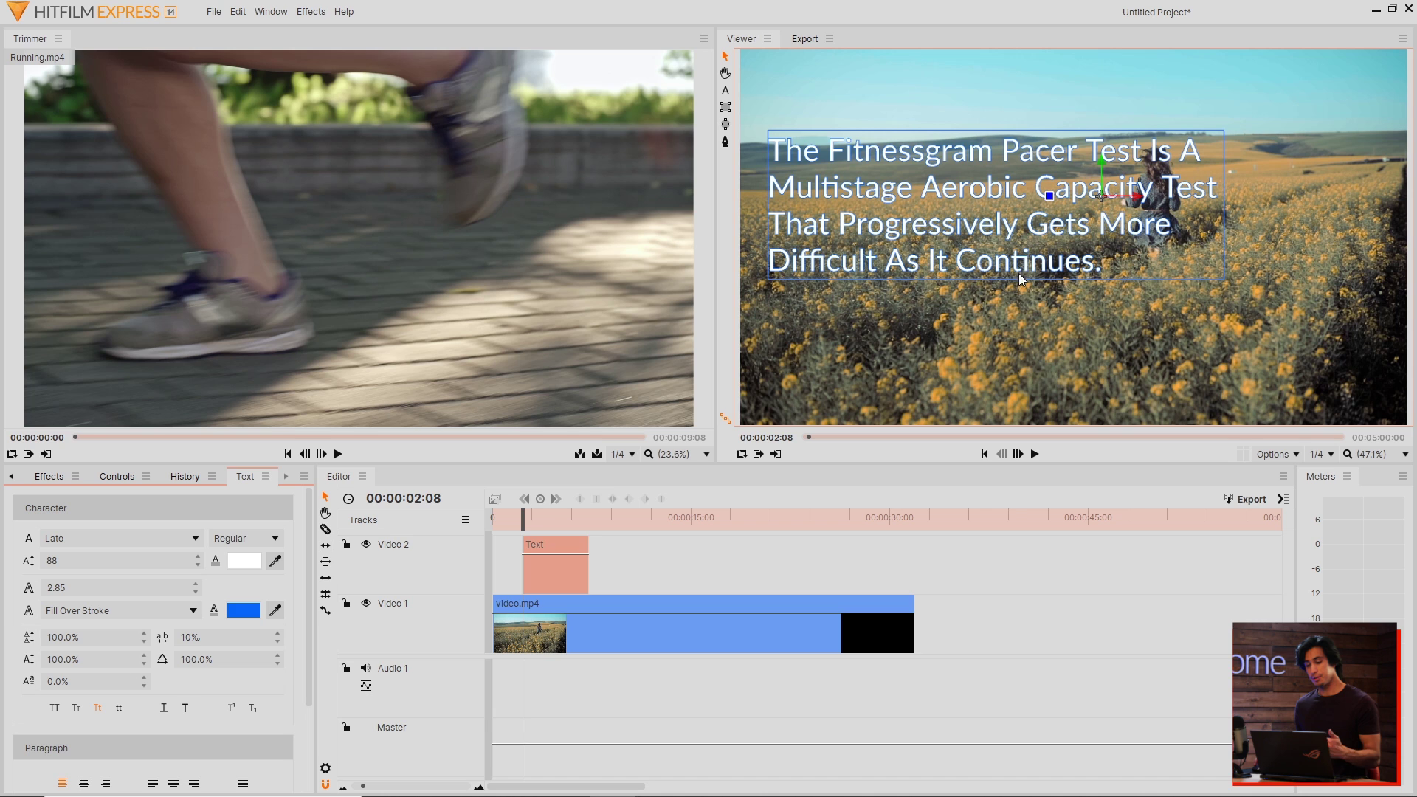
{"action": "left_click_drag", "start_coordinate": [103, 637], "coordinate": [140, 637]}
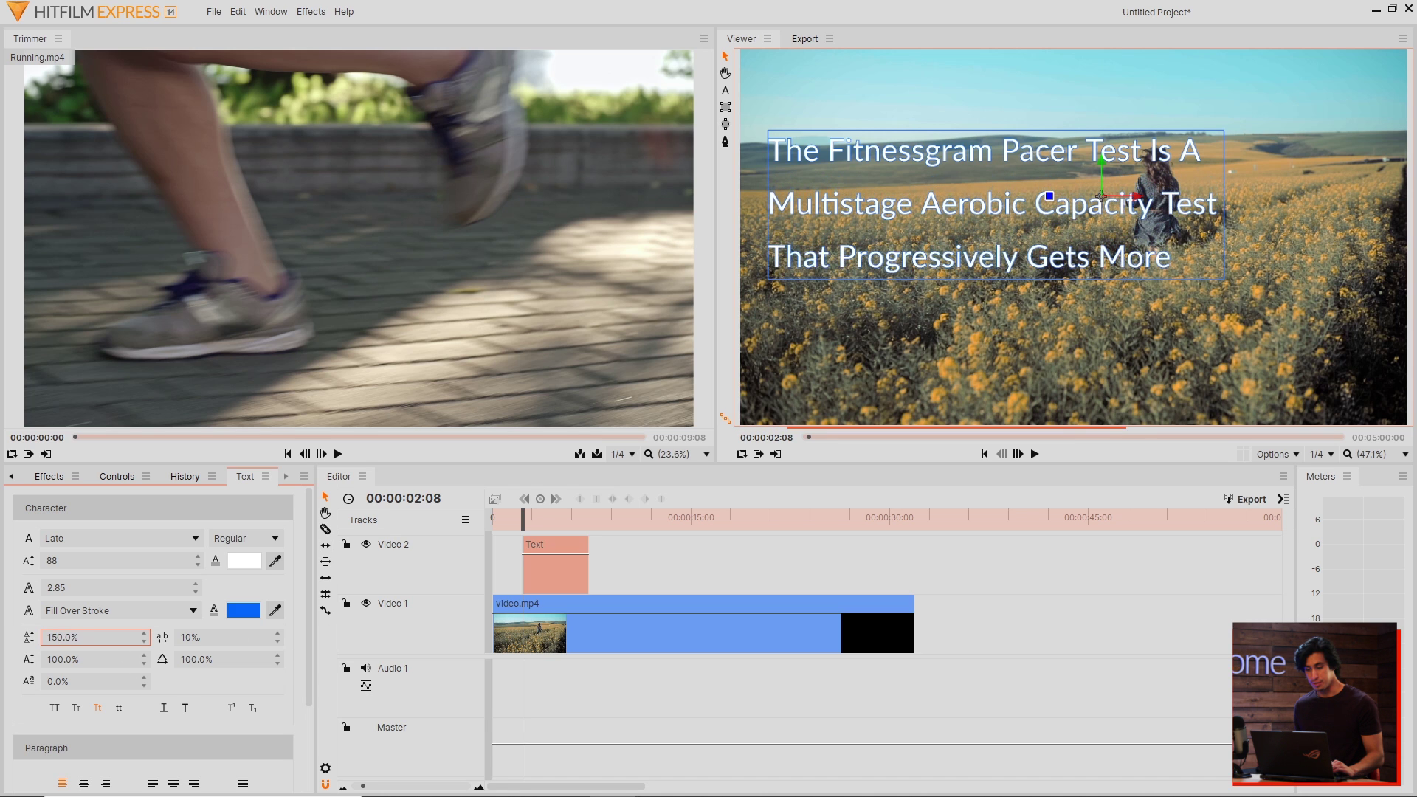
{"action": "left_click", "coordinate": [726, 92]}
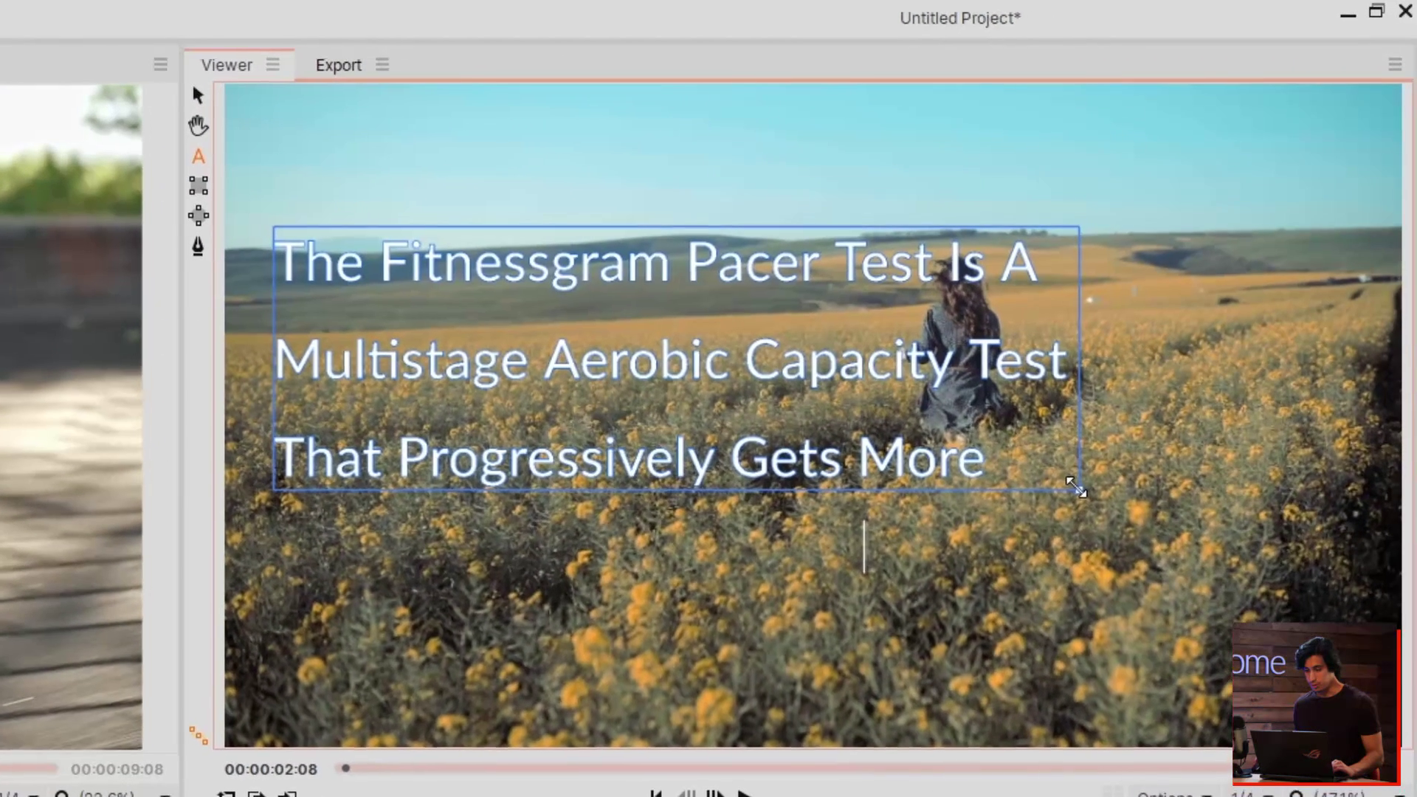
Step: Widen the text box and centre all its lines horizontally and vertically
{"action": "left_click_drag", "start_coordinate": [1075, 487], "coordinate": [1355, 716]}
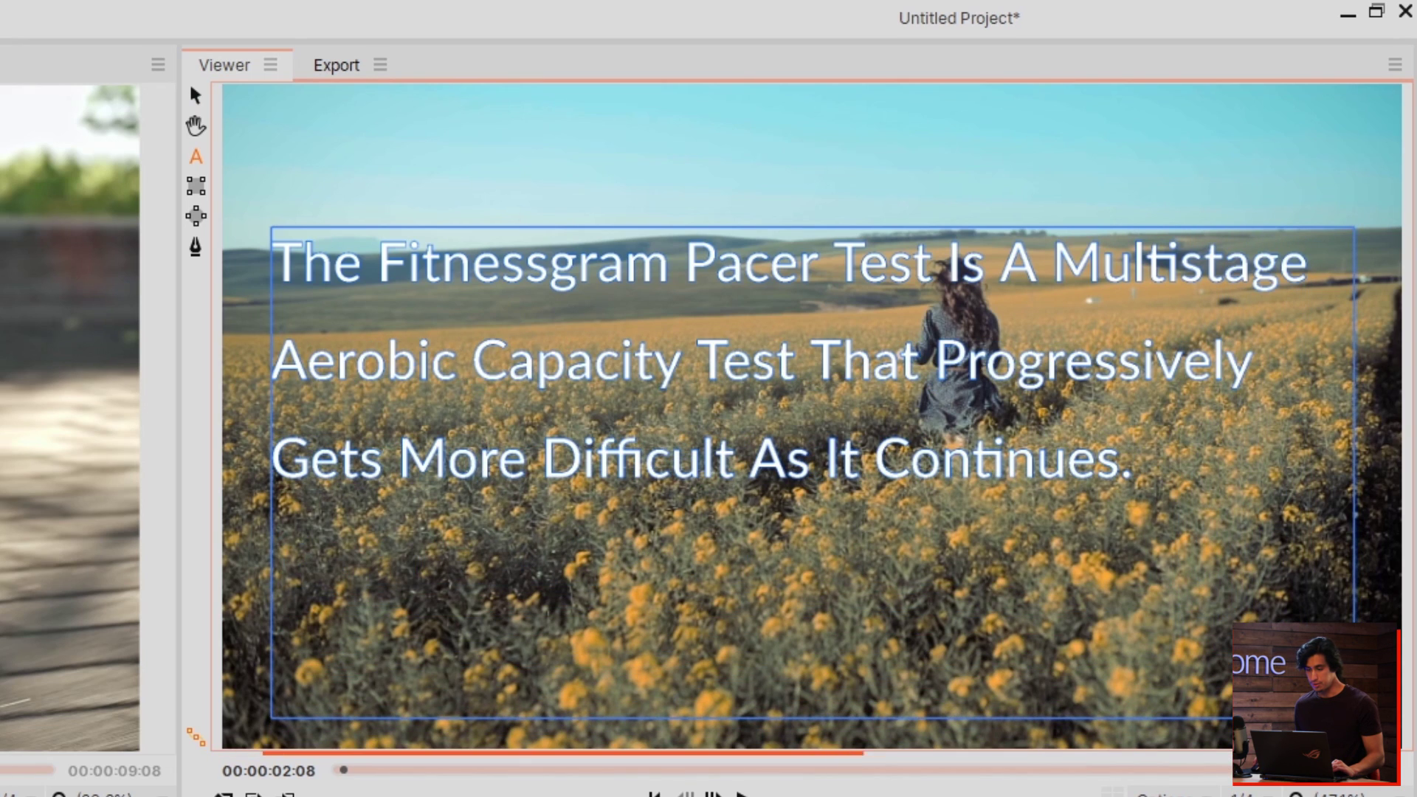
{"action": "key", "text": "ctrl+a"}
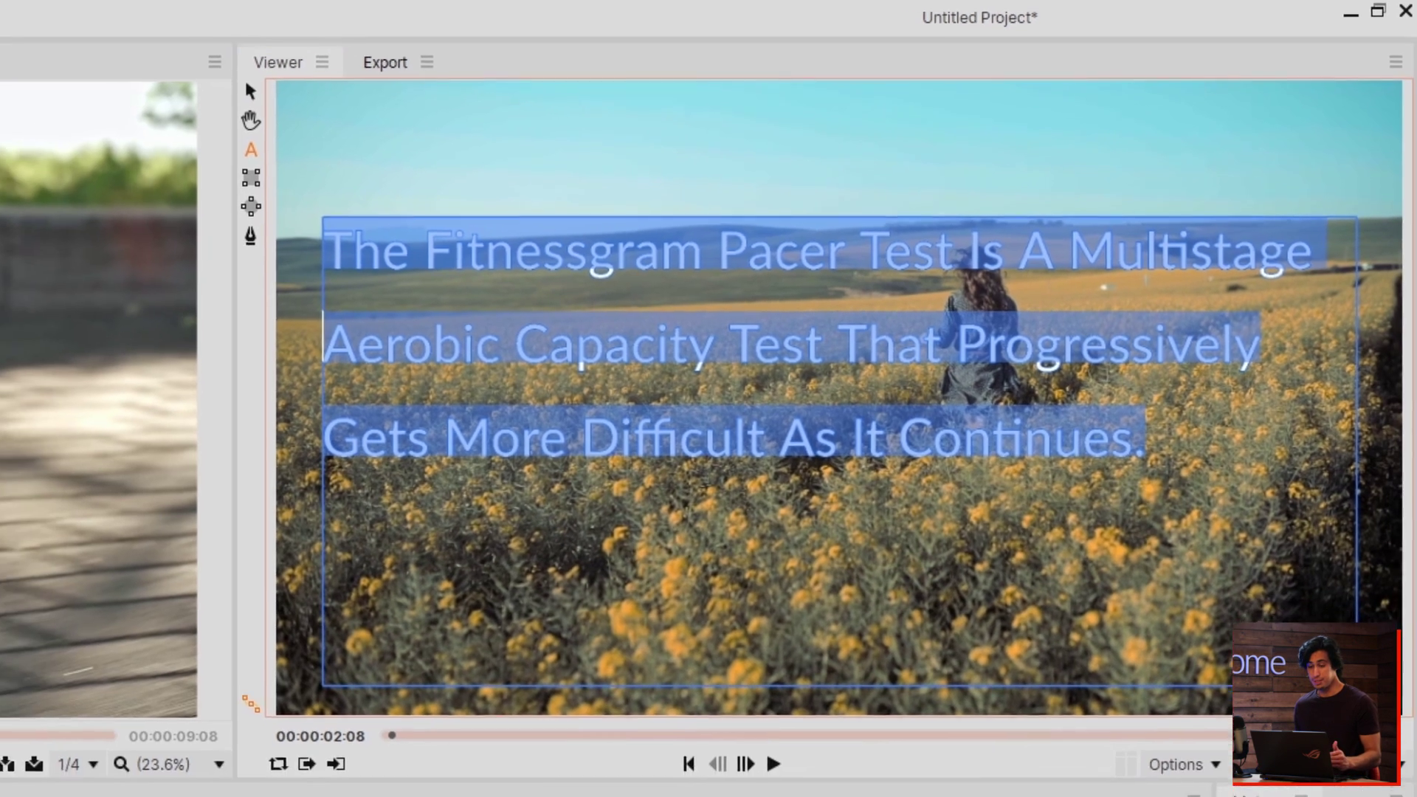
{"action": "left_click", "coordinate": [84, 665]}
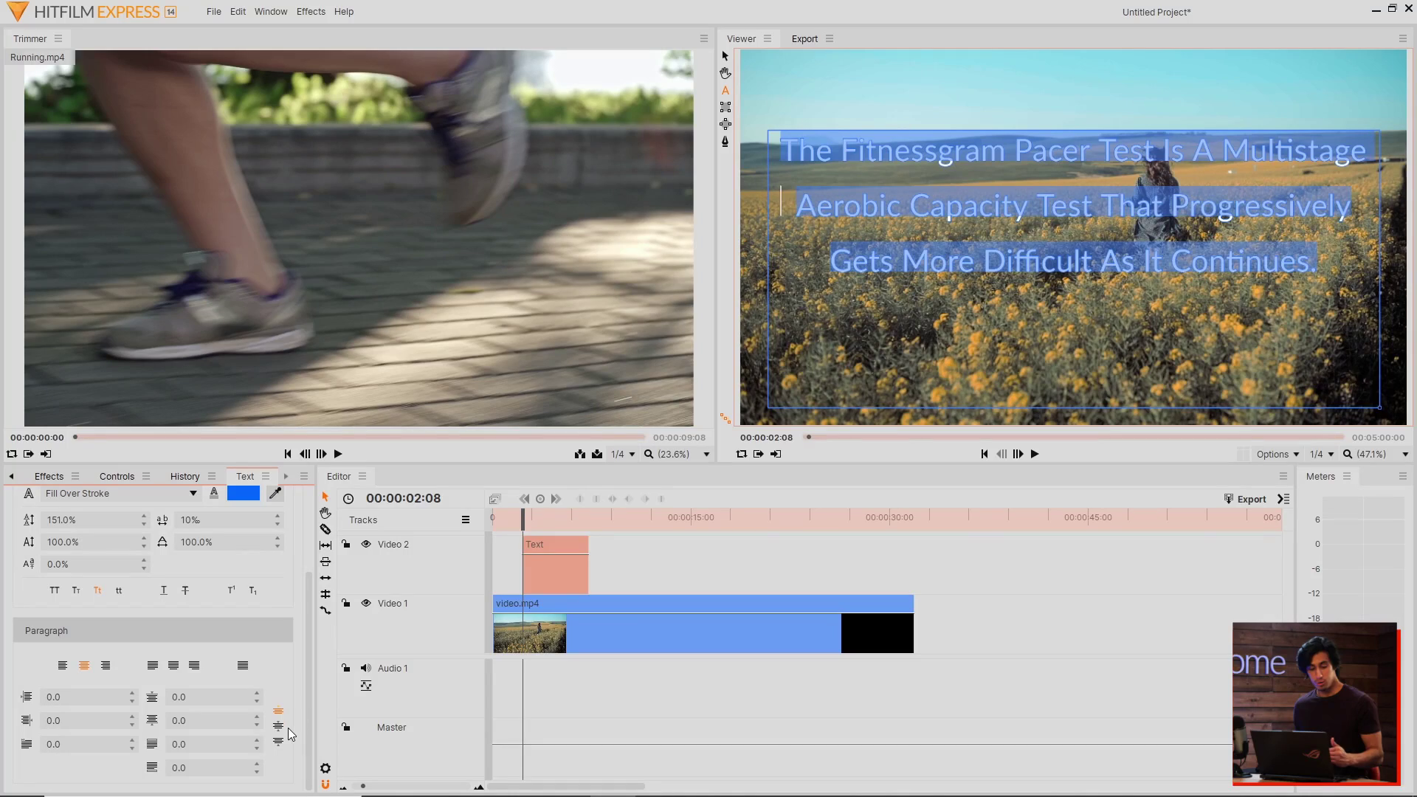
{"action": "left_click", "coordinate": [278, 727]}
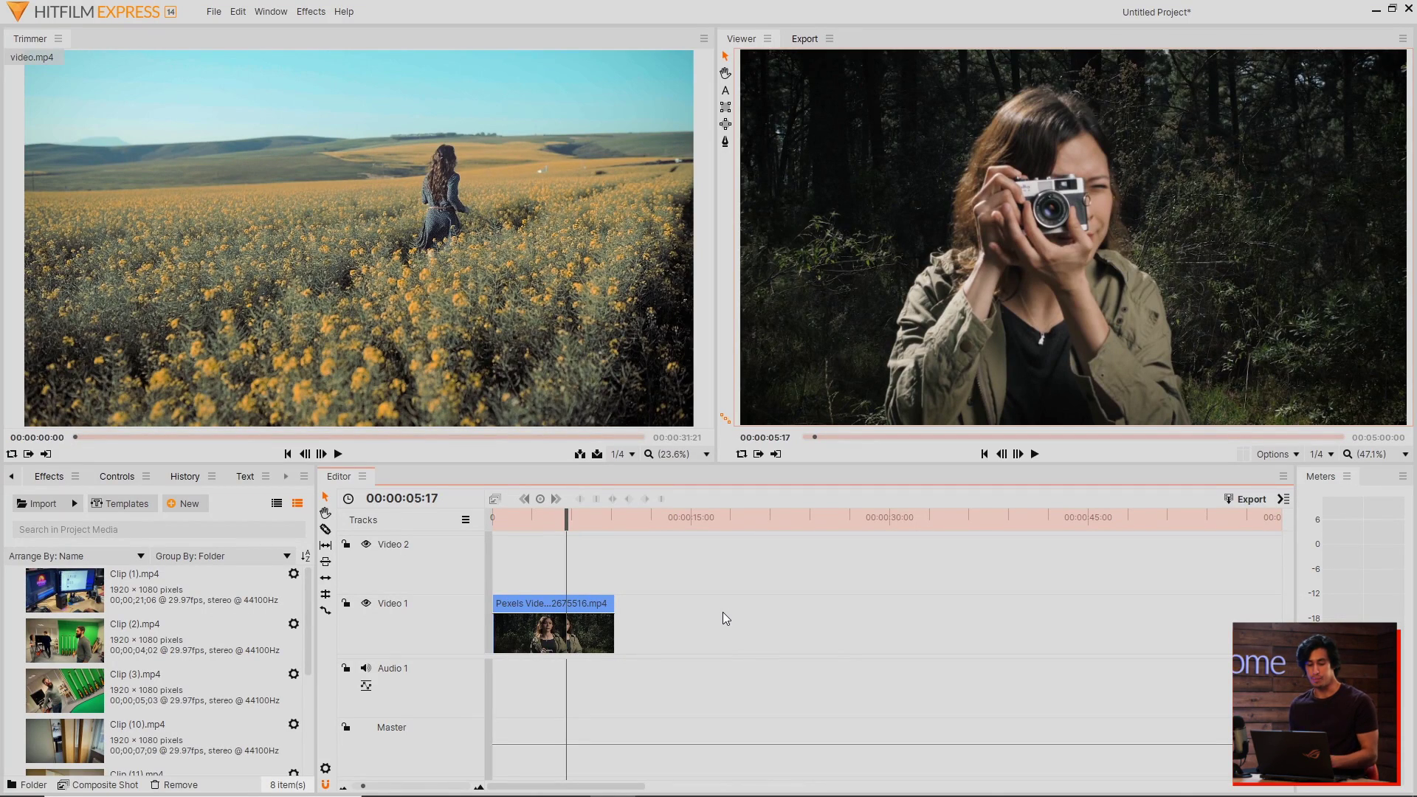
Step: Import the Transparent Box template from Installed Templates into the project media
{"action": "left_click", "coordinate": [125, 504]}
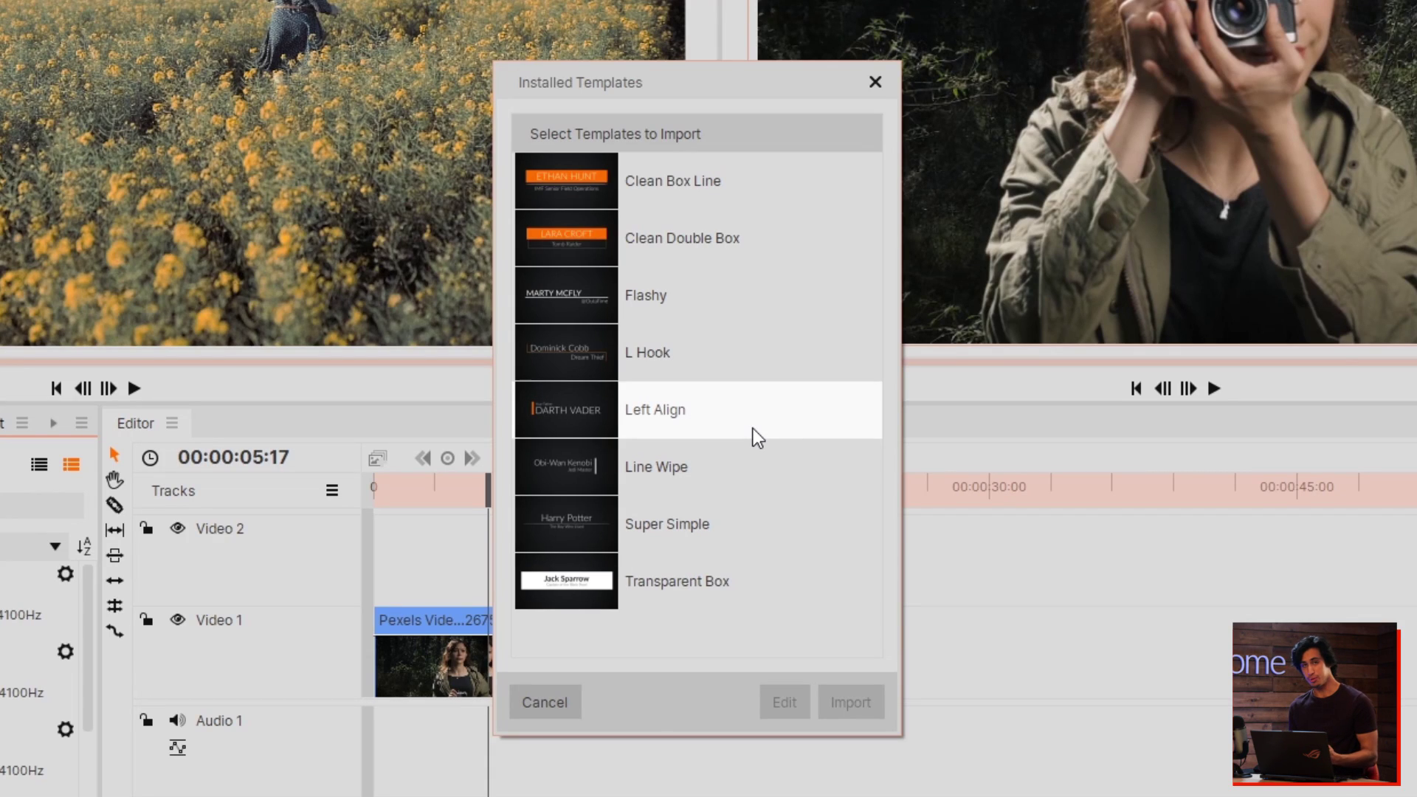
{"action": "left_click", "coordinate": [708, 613]}
{"action": "left_click", "coordinate": [835, 704]}
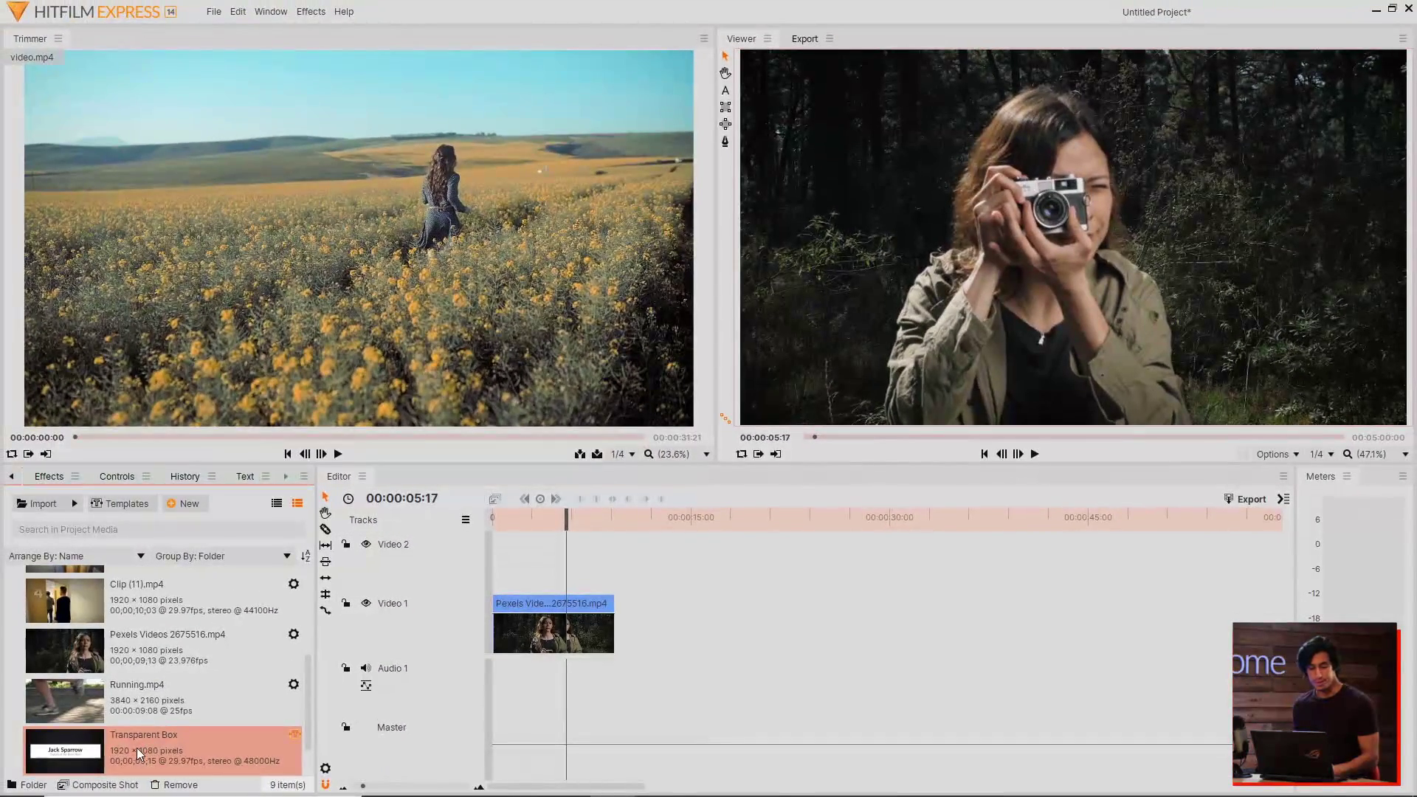
Step: Place Transparent Box on Video 2 above the photographer clip and move it upper right
{"action": "left_click_drag", "start_coordinate": [130, 742], "coordinate": [538, 571]}
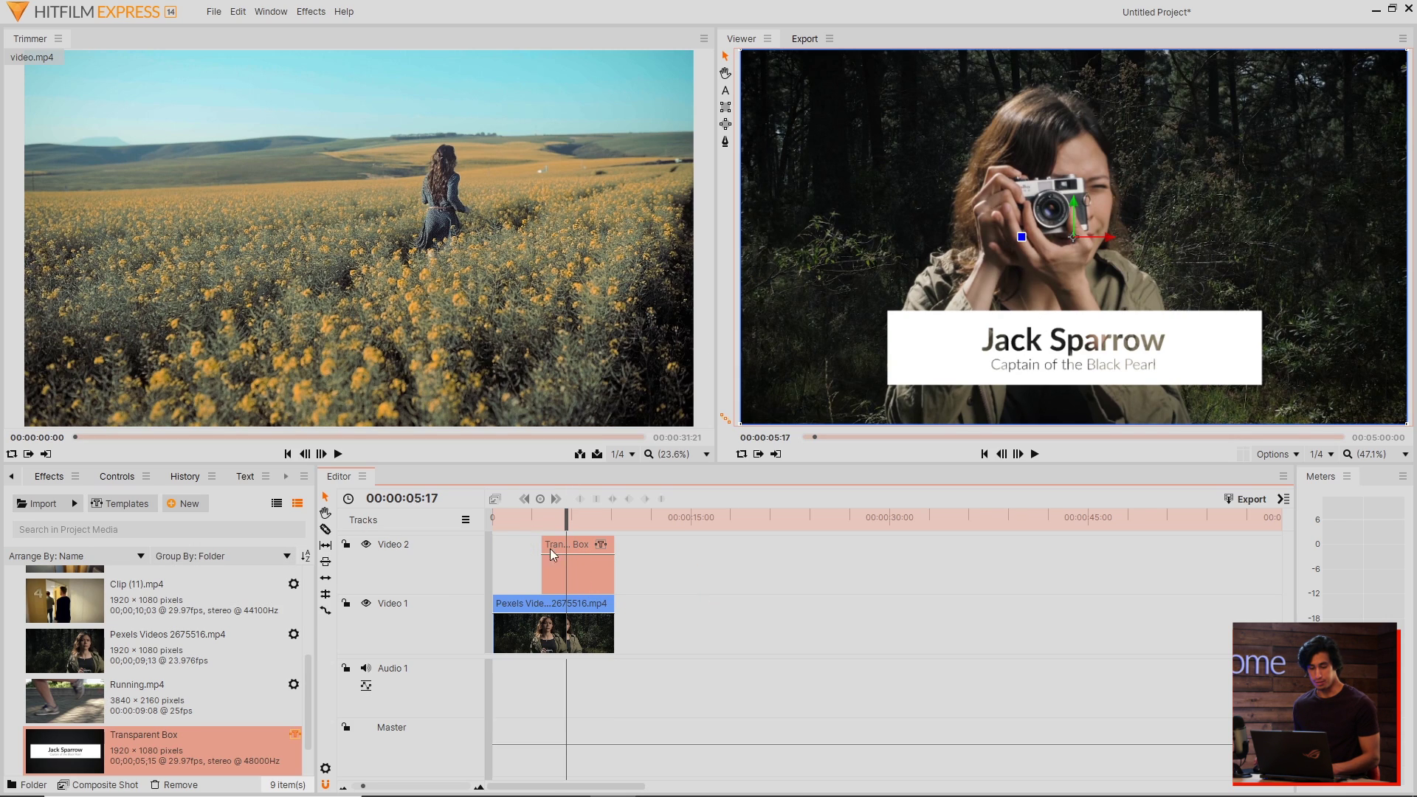
{"action": "left_click_drag", "start_coordinate": [1074, 242], "coordinate": [1277, 100]}
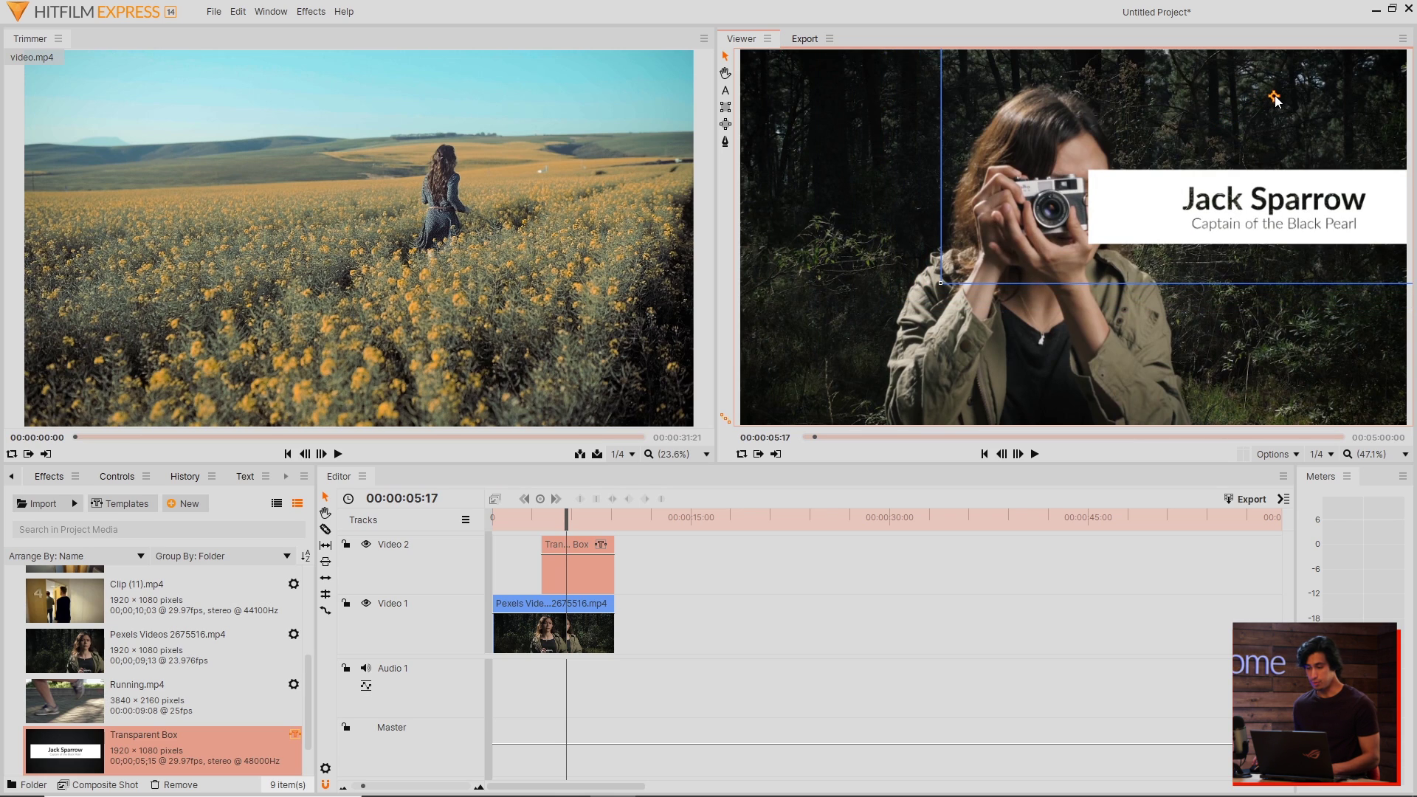
Step: Scale the Transparent Box title down to 59% in its Transform properties
{"action": "left_click", "coordinate": [140, 482]}
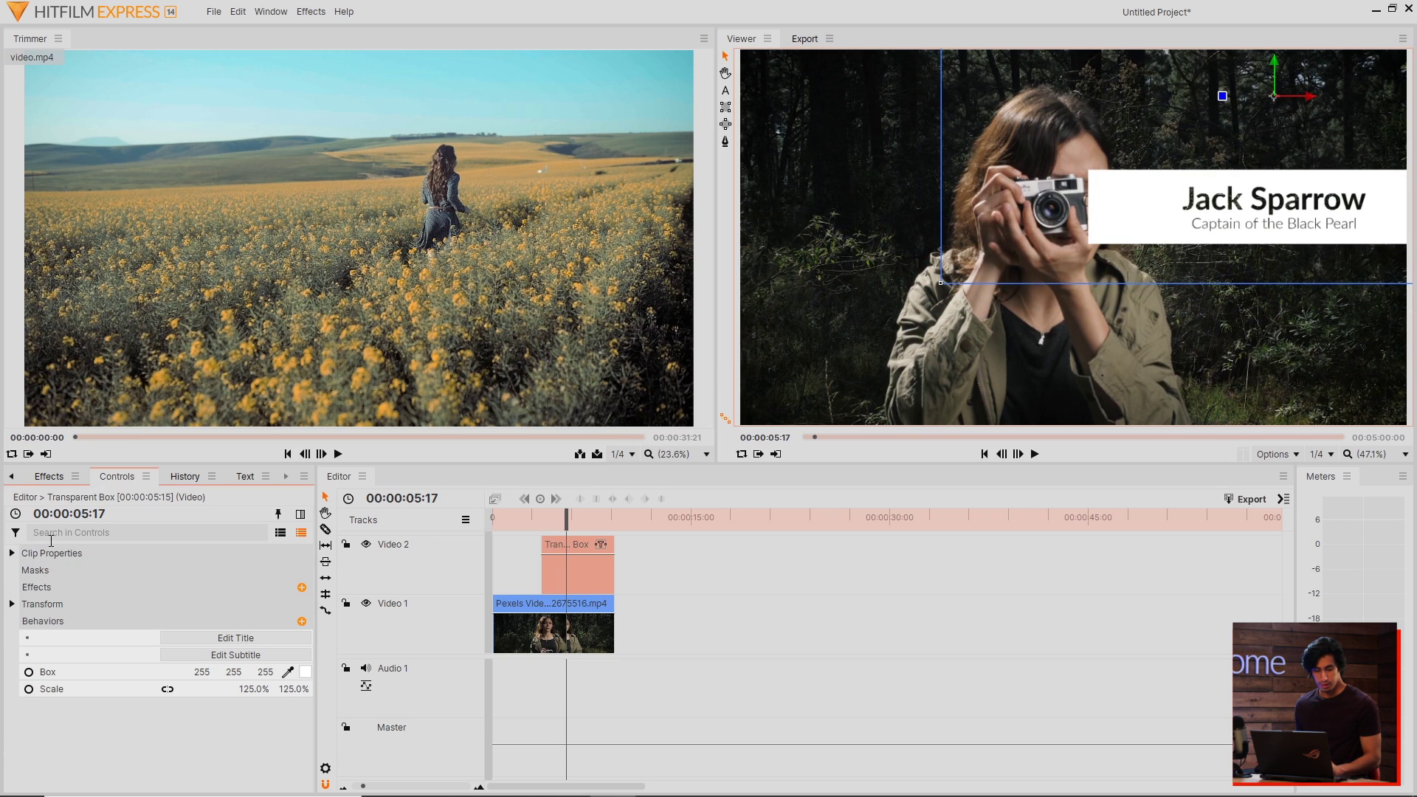
{"action": "left_click", "coordinate": [12, 605]}
{"action": "left_click_drag", "start_coordinate": [251, 655], "coordinate": [239, 656]}
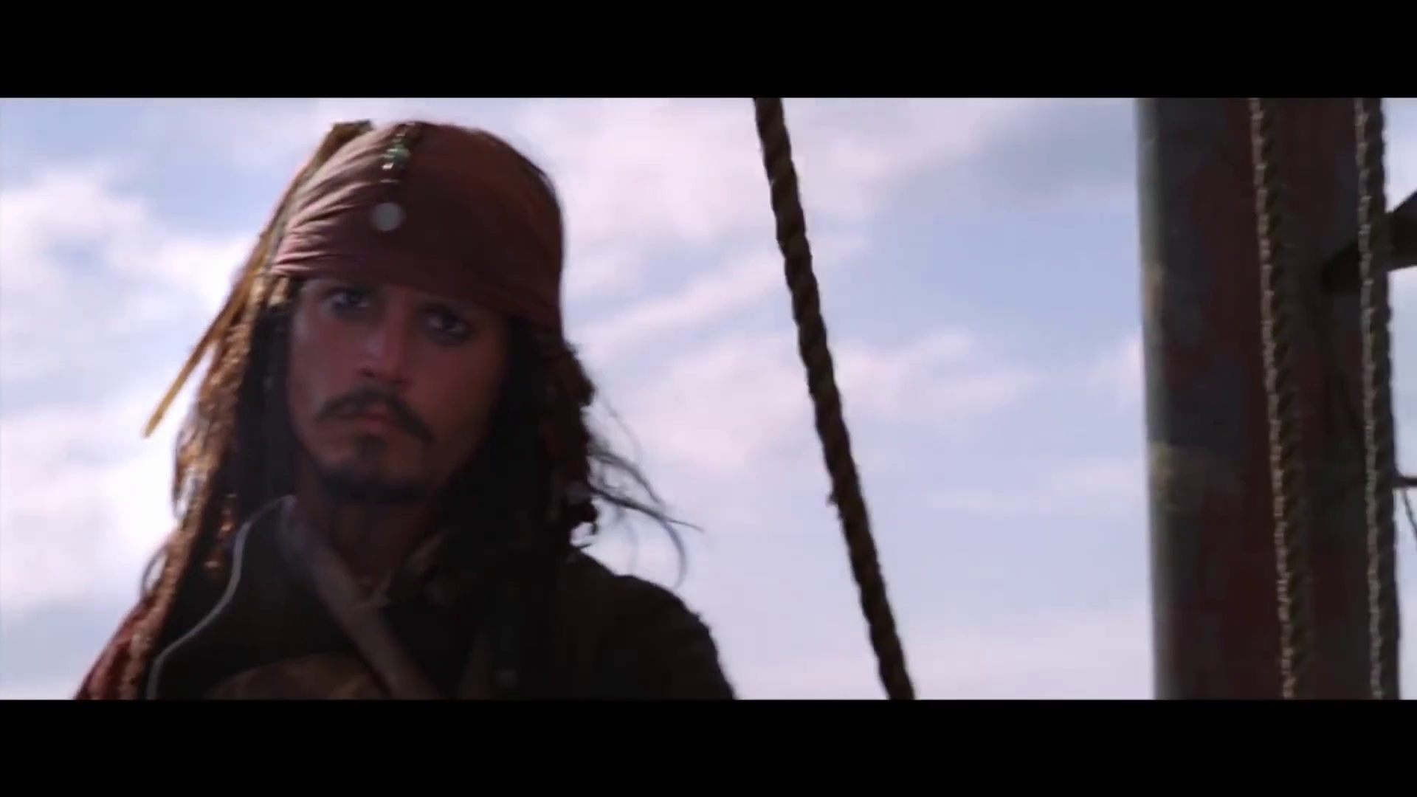
{"action": "scroll", "coordinate": [196, 650], "scroll_direction": "down", "scroll_amount": 1}
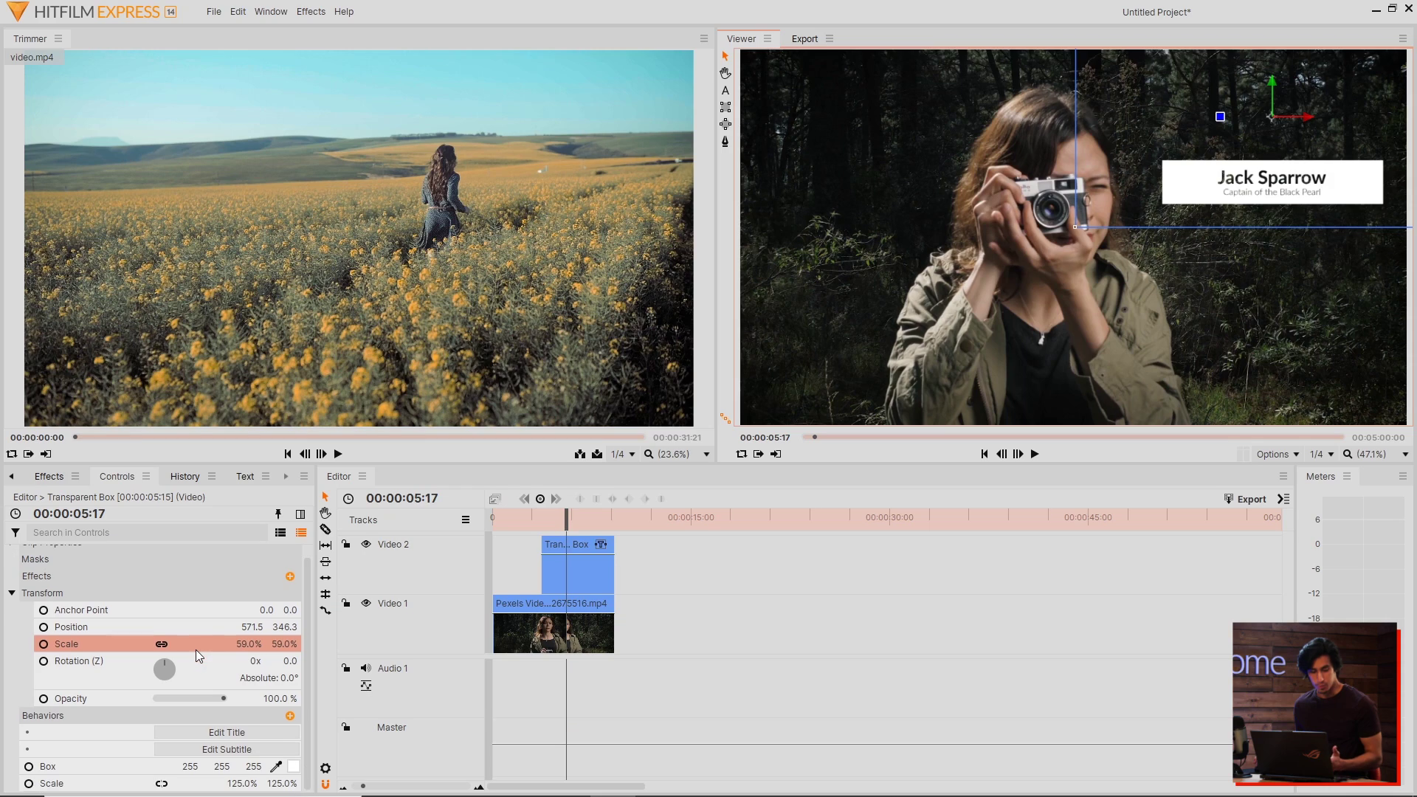
Step: Replace the placeholder title with the photographer's first name and subtitle 'Nature Photographer', then preview playback
{"action": "left_click", "coordinate": [236, 733]}
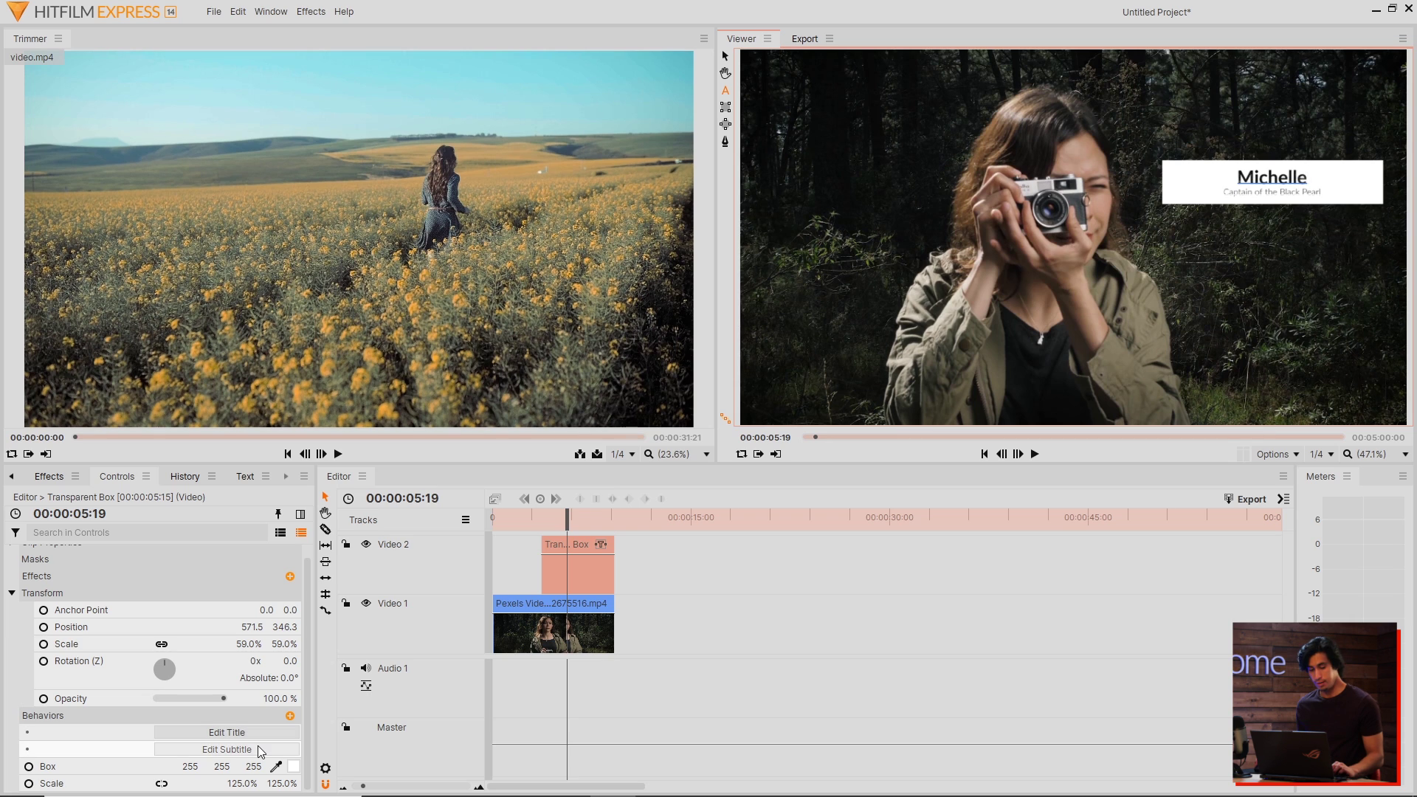
{"action": "left_click", "coordinate": [260, 750]}
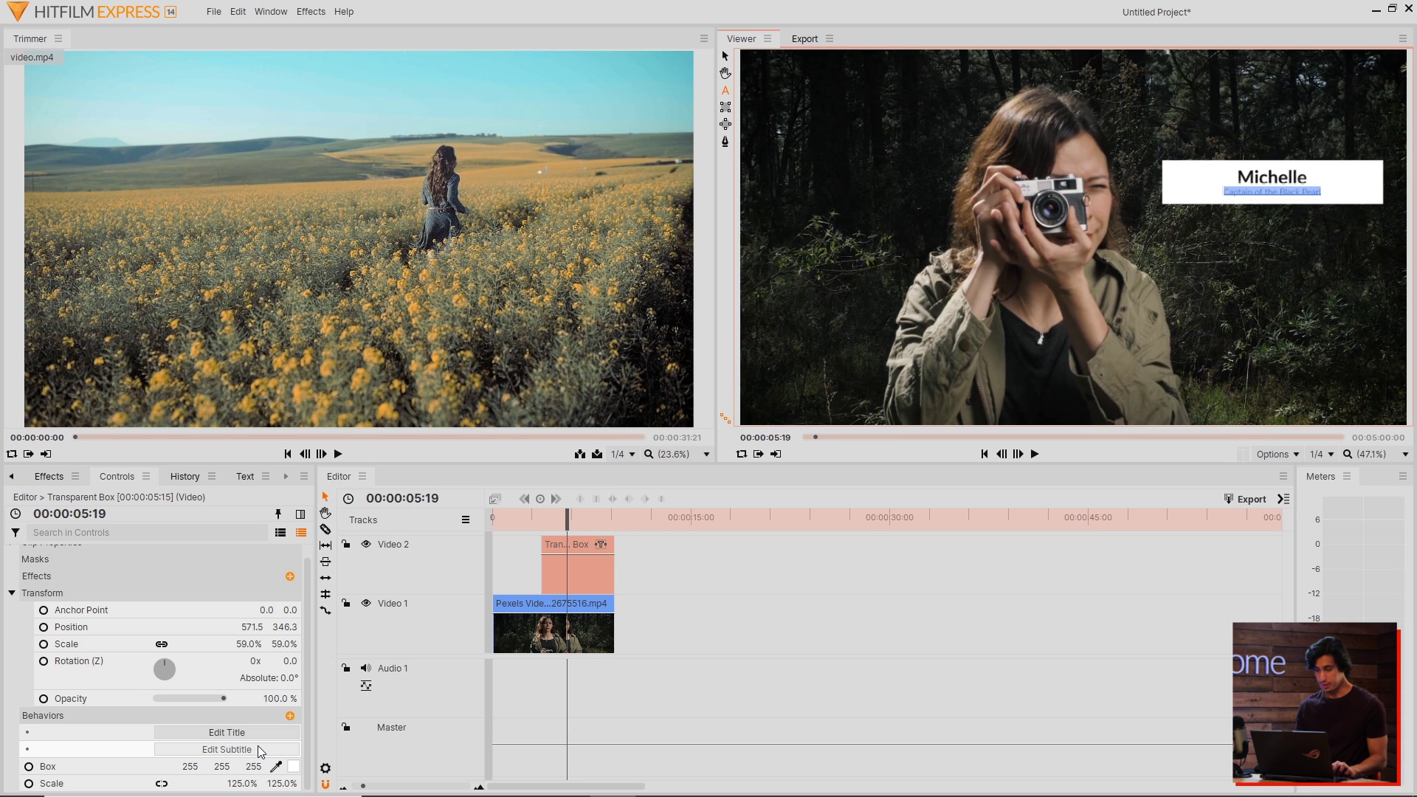
{"action": "left_click", "coordinate": [516, 520]}
{"action": "key", "text": "space"}
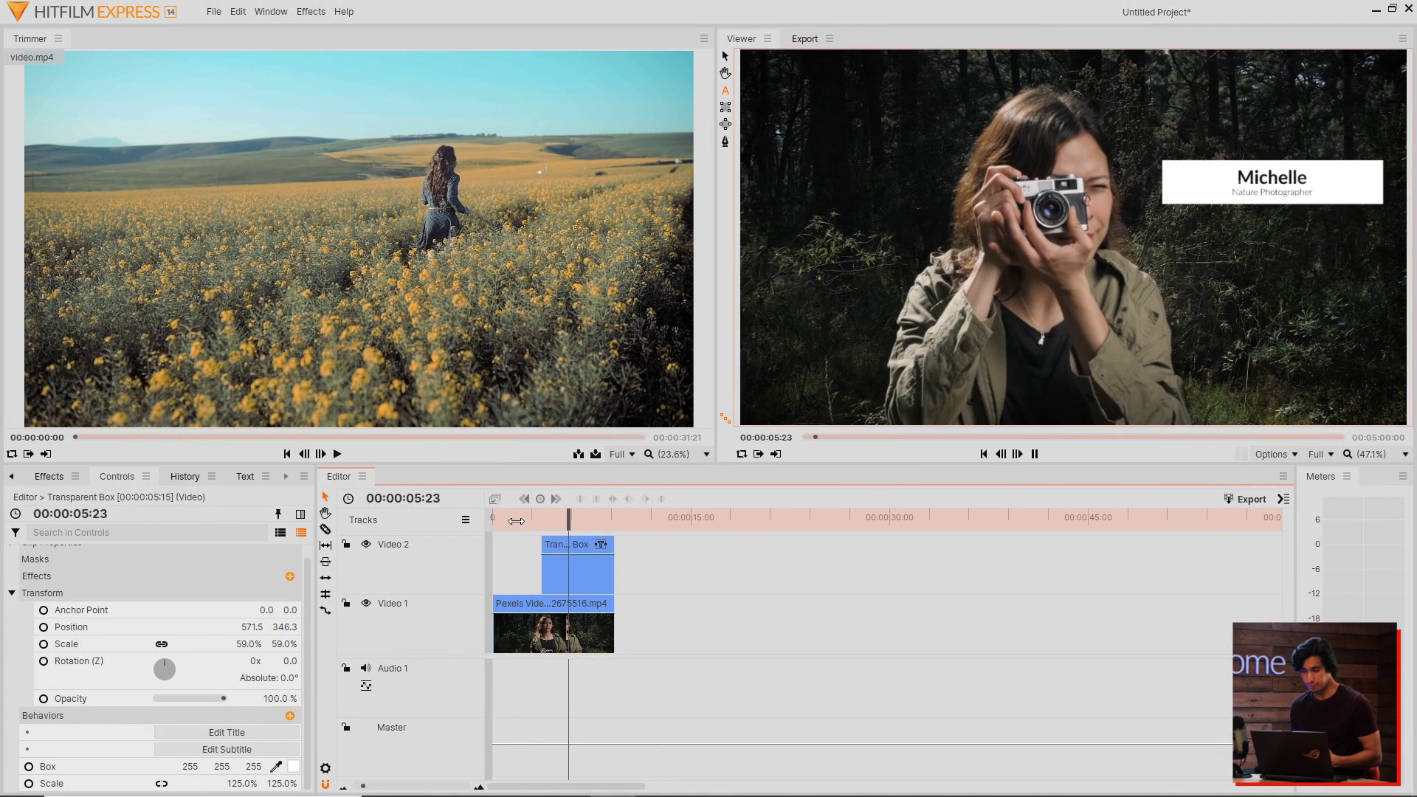
{"action": "key", "text": "space"}
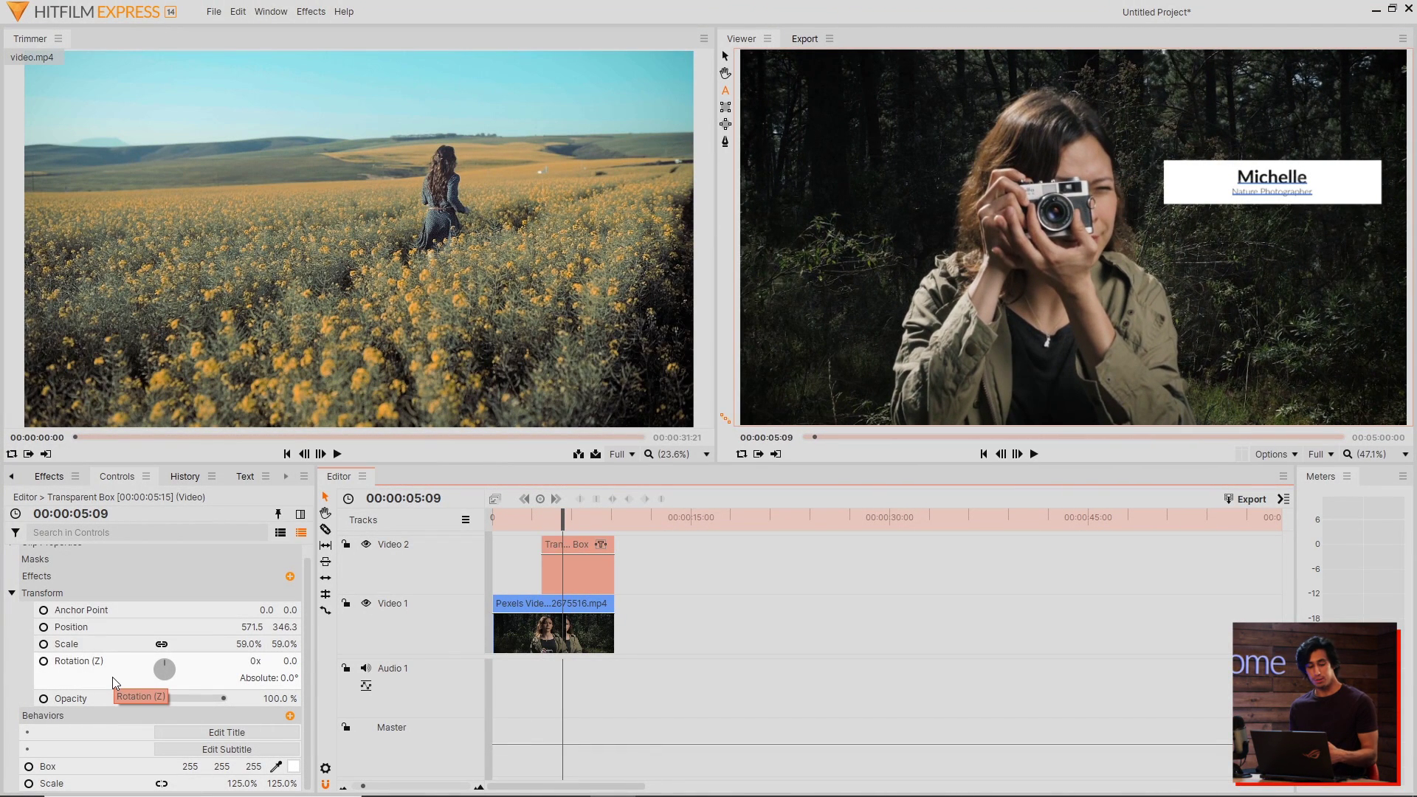
Step: Try a cyan box colour, revert it to white, and set the box Scale X to 75%
{"action": "left_click", "coordinate": [12, 593]}
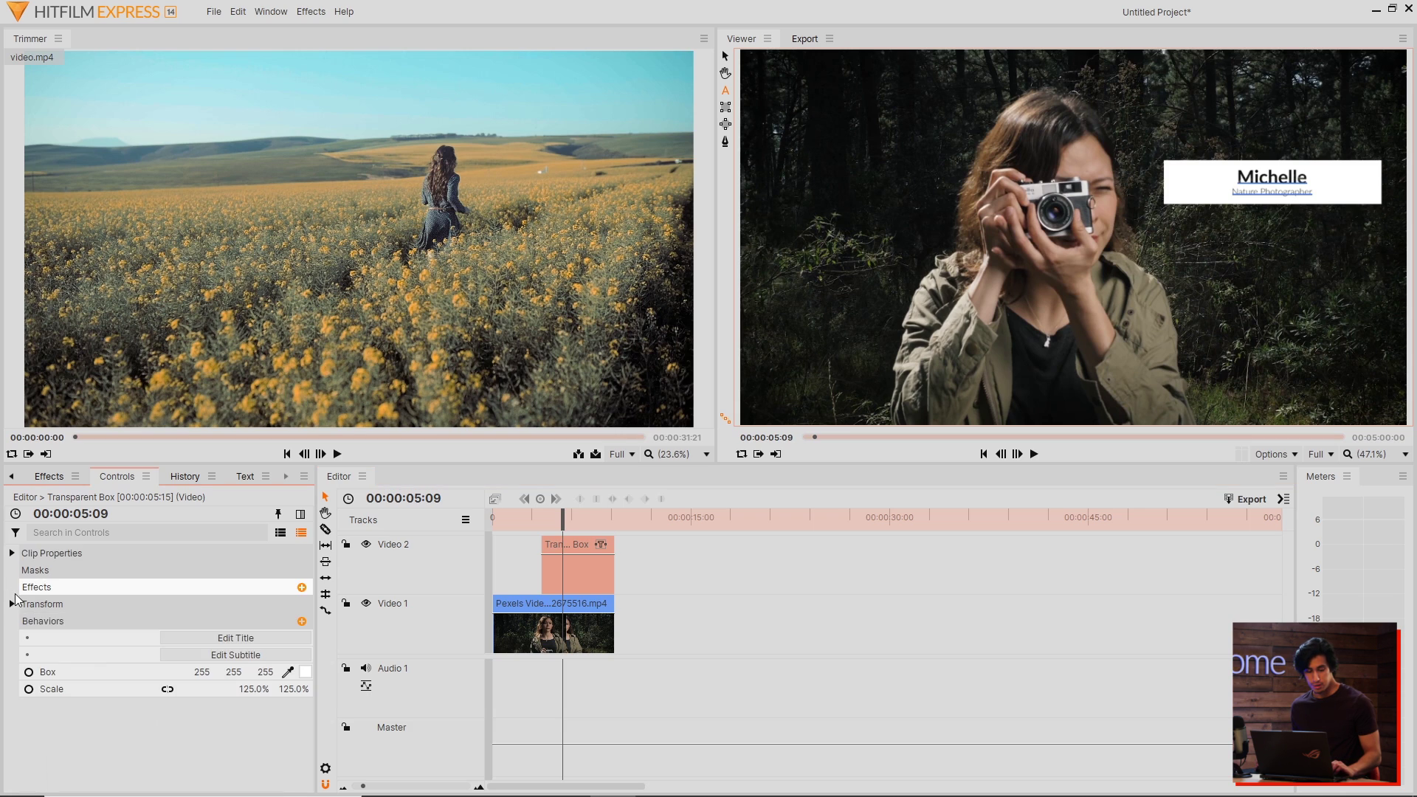
{"action": "left_click", "coordinate": [305, 673]}
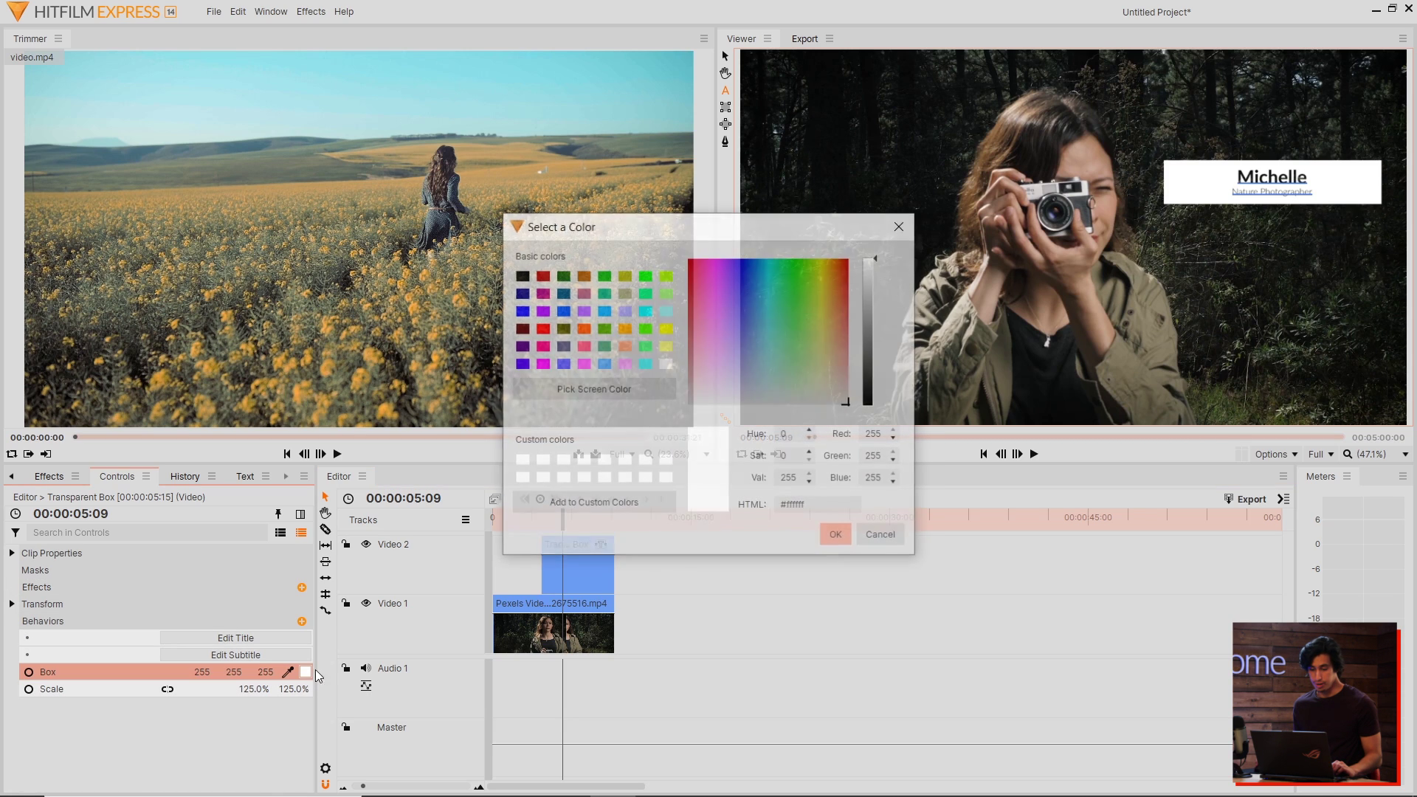
{"action": "left_click_drag", "start_coordinate": [791, 299], "coordinate": [760, 266]}
{"action": "key", "text": "Return"}
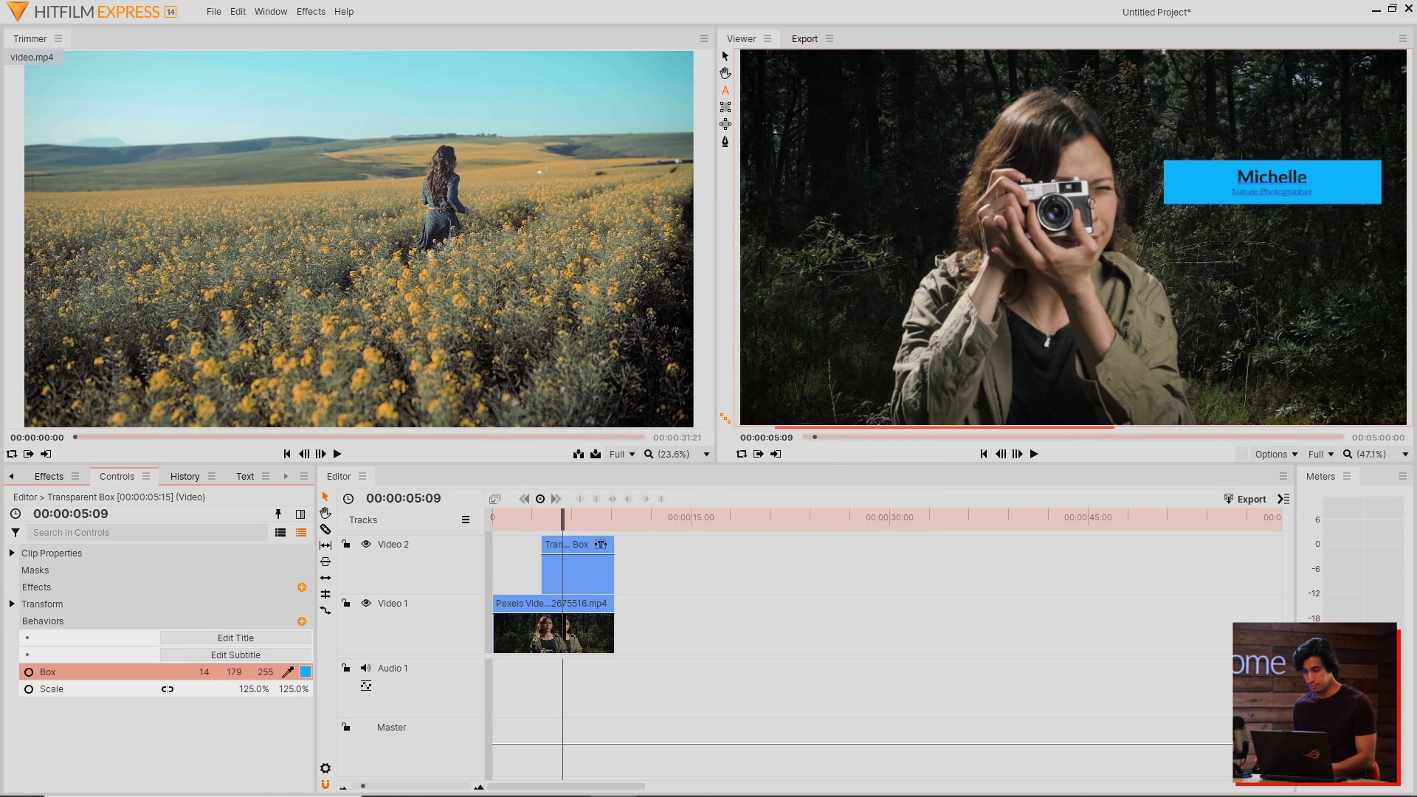
{"action": "key", "text": "ctrl+z"}
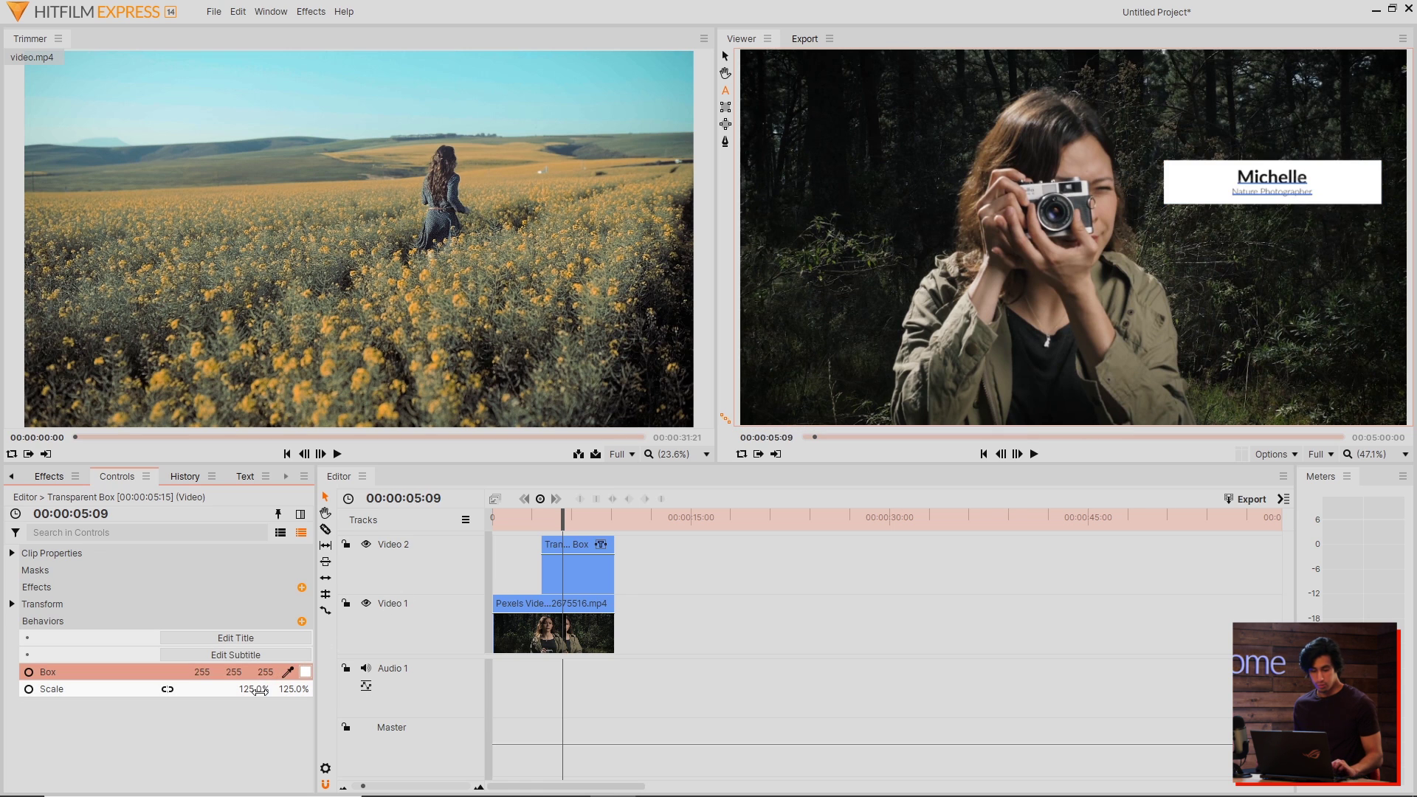
{"action": "left_click_drag", "start_coordinate": [256, 690], "coordinate": [236, 689]}
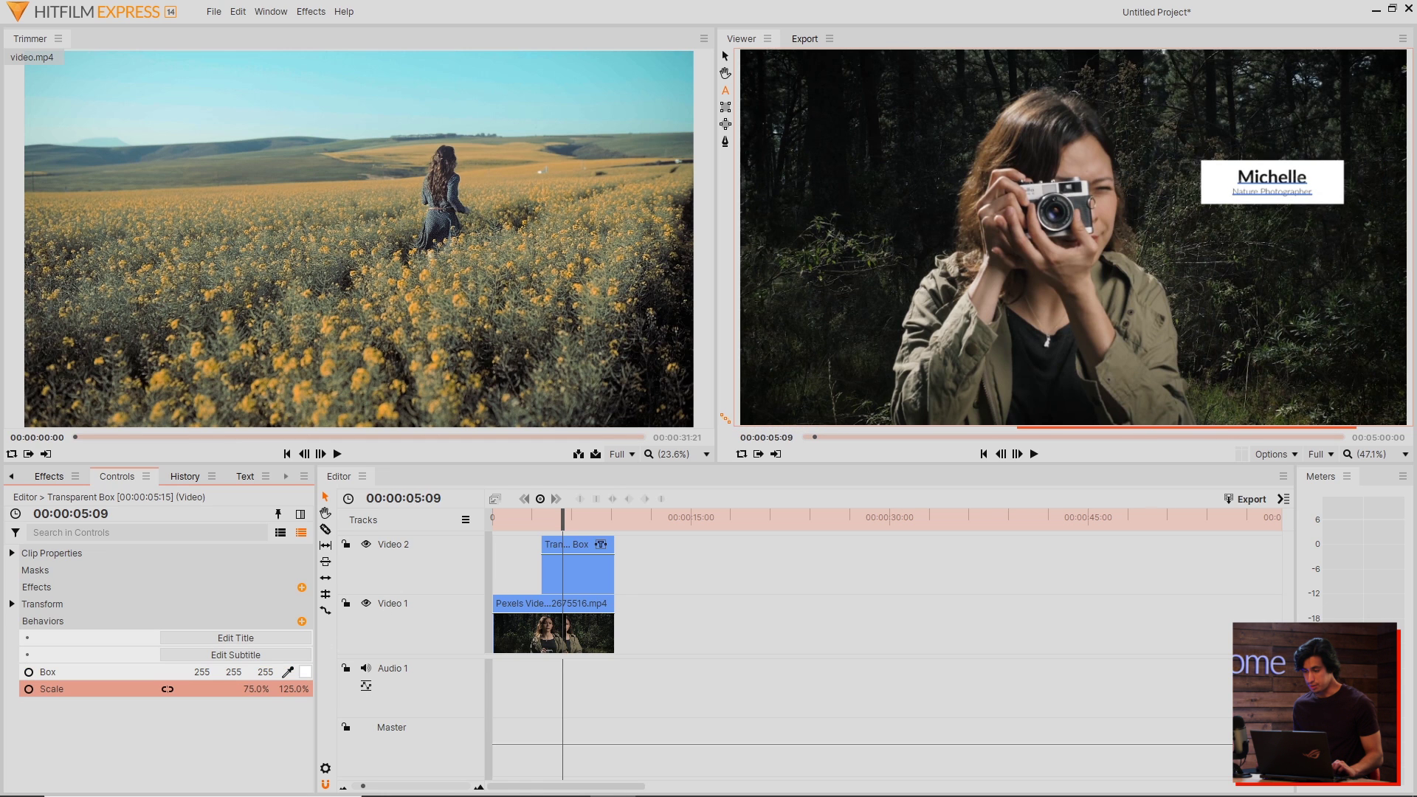